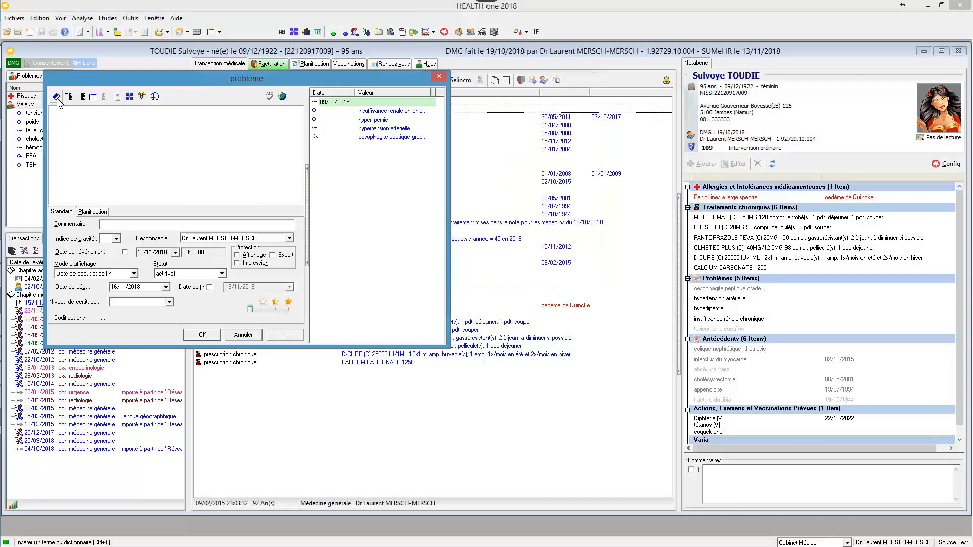
- Add the problem "diabète sucré type II [NIDD]" from the term dictionary with start date 01/01/2006
{"action": "left_click", "coordinate": [55, 93]}
{"action": "type", "text": "diab ty"}
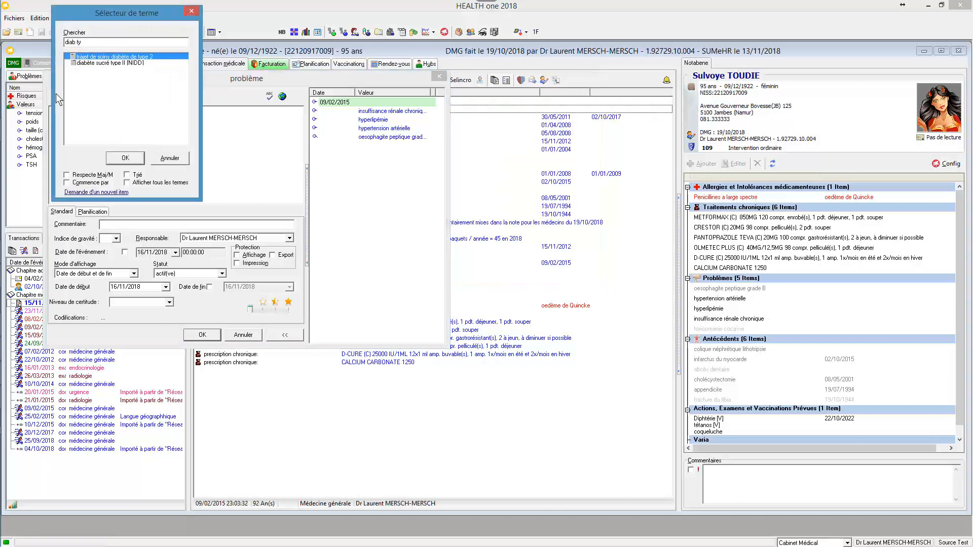
{"action": "key", "text": "Down"}
{"action": "key", "text": "Return"}
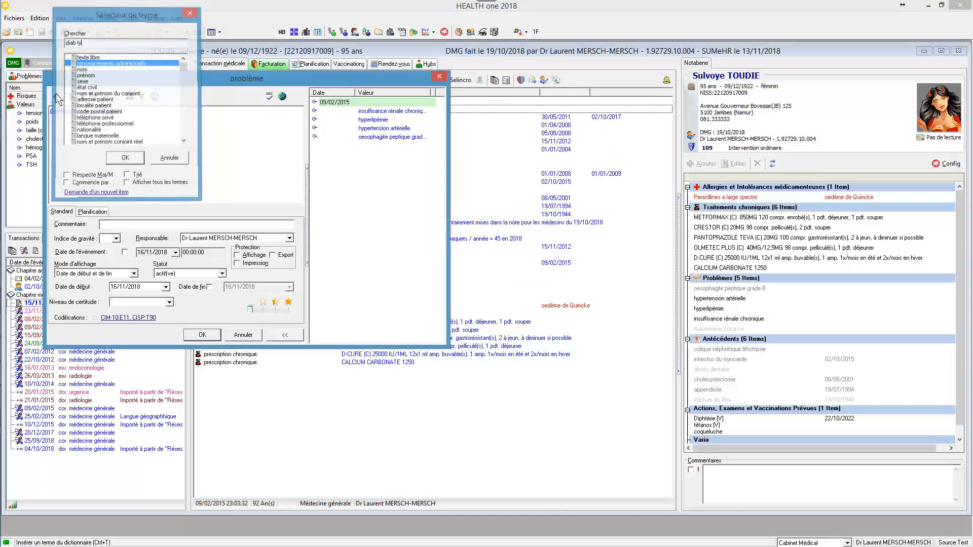
{"action": "left_click", "coordinate": [146, 290]}
{"action": "type", "text": "01/01/2006"}
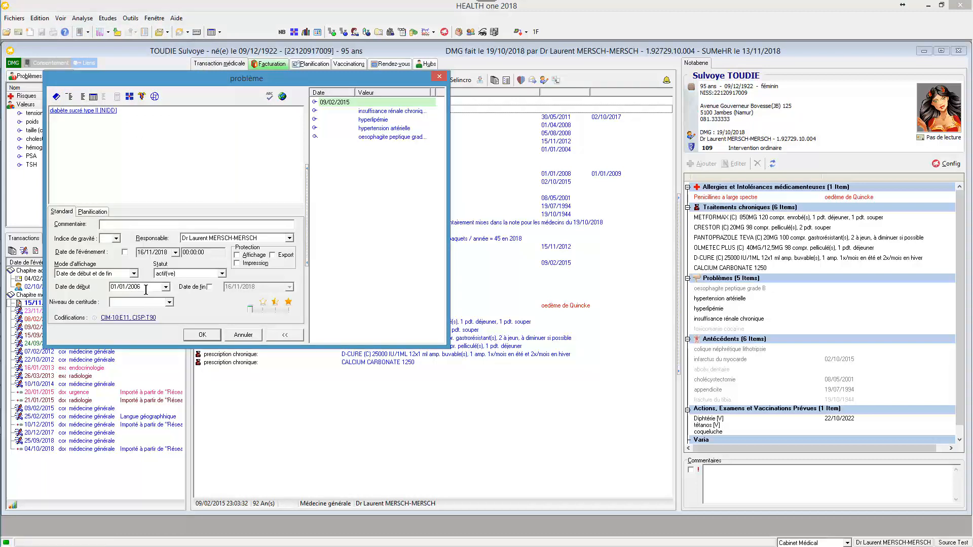
{"action": "left_click", "coordinate": [199, 336]}
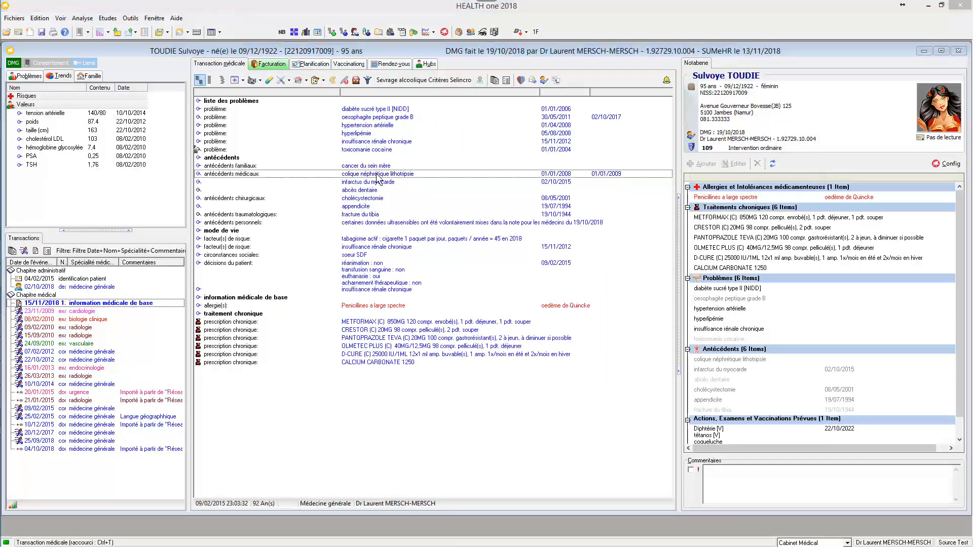
- Set the status of the "colique néphrétique lithotripsie" medical history entry to passif(ve)
{"action": "double_click", "coordinate": [376, 174]}
{"action": "key", "text": "Escape"}
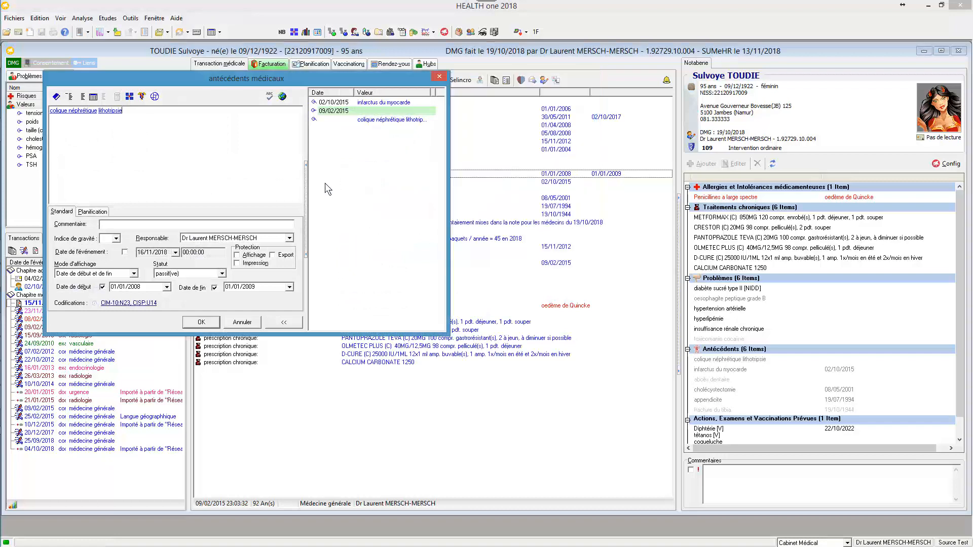
{"action": "left_click", "coordinate": [221, 274]}
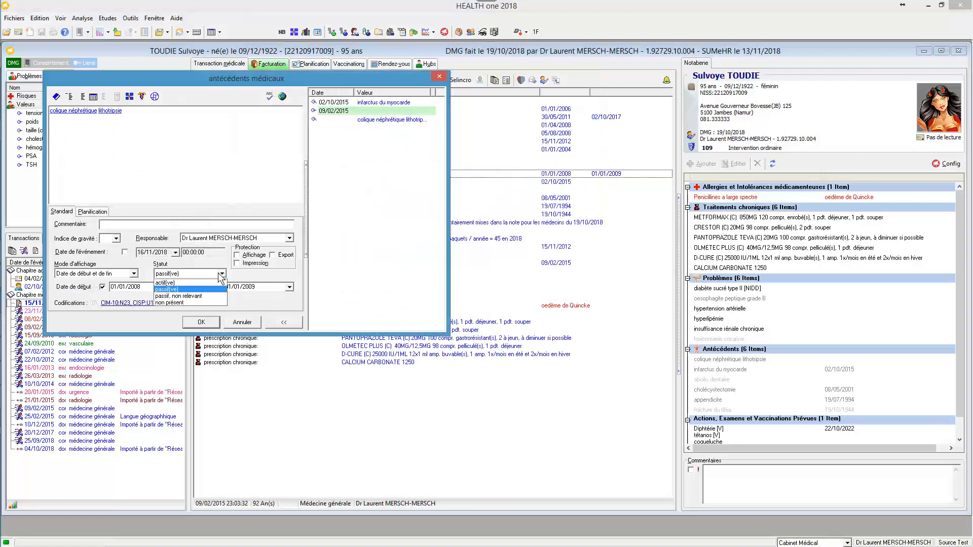
{"action": "left_click", "coordinate": [191, 290]}
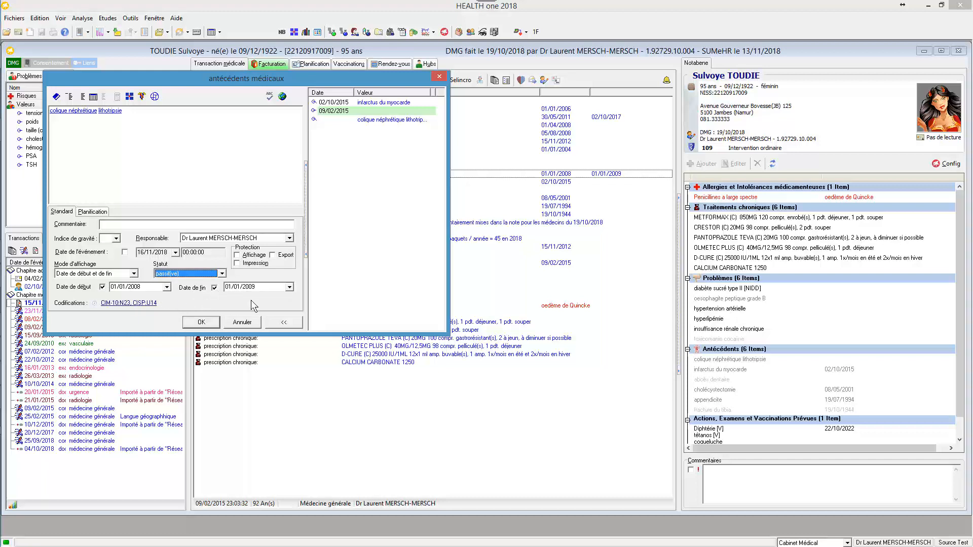
{"action": "key", "text": "Return"}
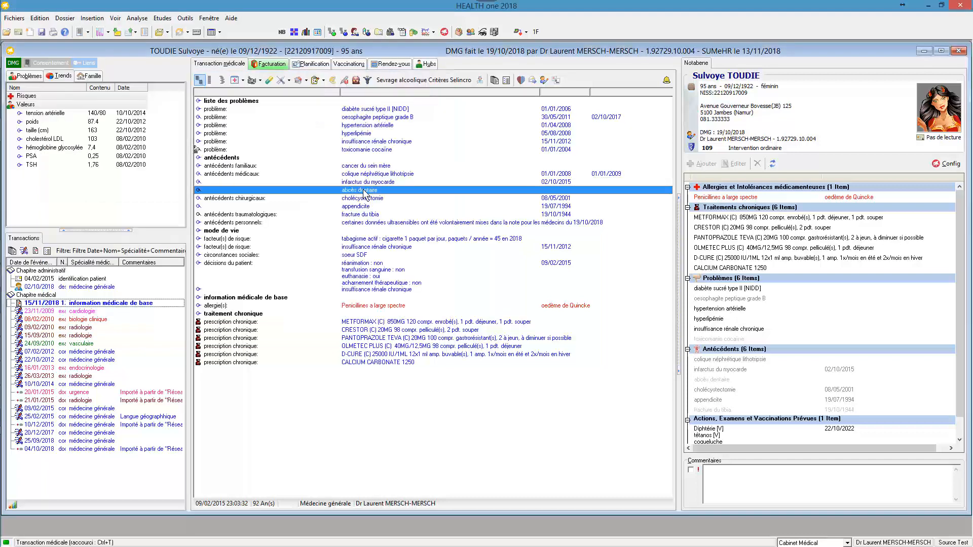
- Set the status of the "abcès dentaire" medical history entry to "passif, non relevant"
{"action": "double_click", "coordinate": [363, 191]}
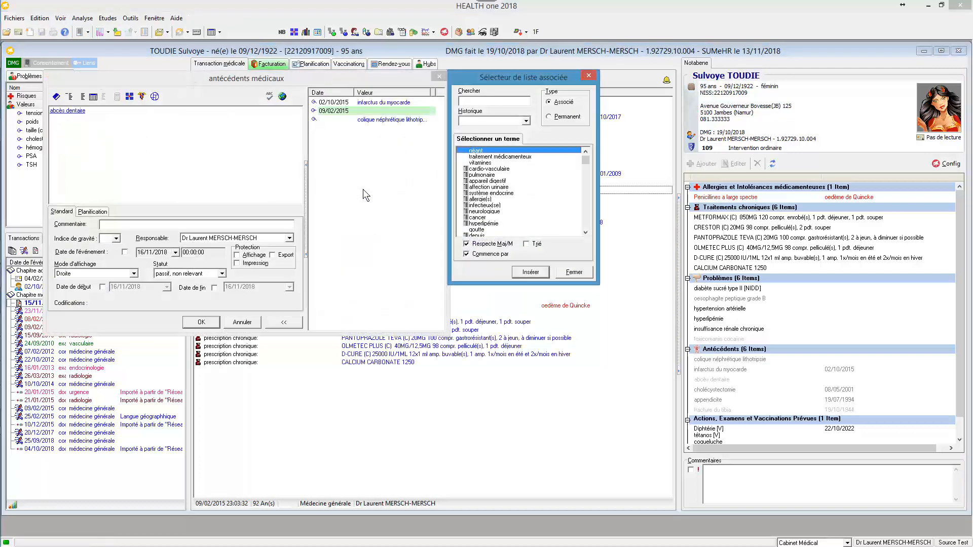
{"action": "key", "text": "Escape"}
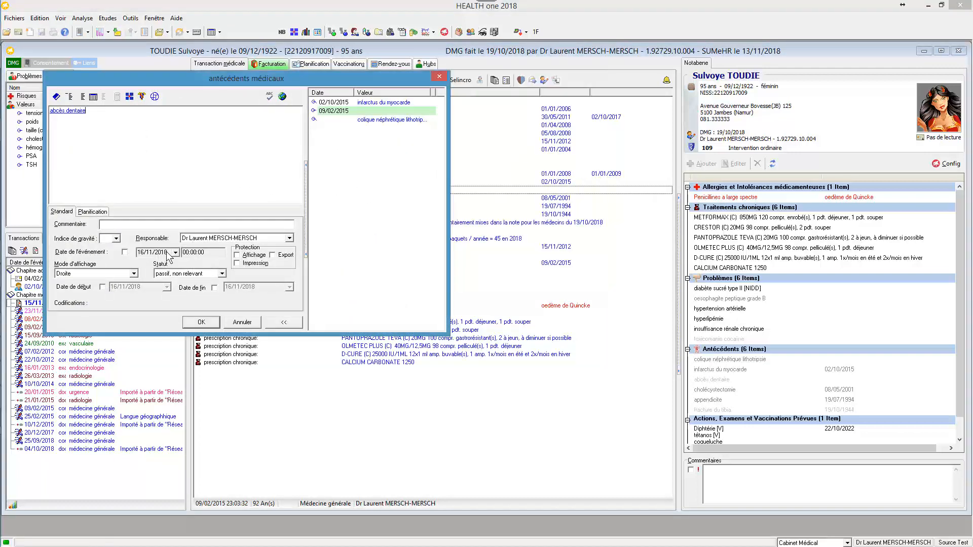
{"action": "left_click", "coordinate": [221, 274]}
{"action": "left_click", "coordinate": [222, 274]}
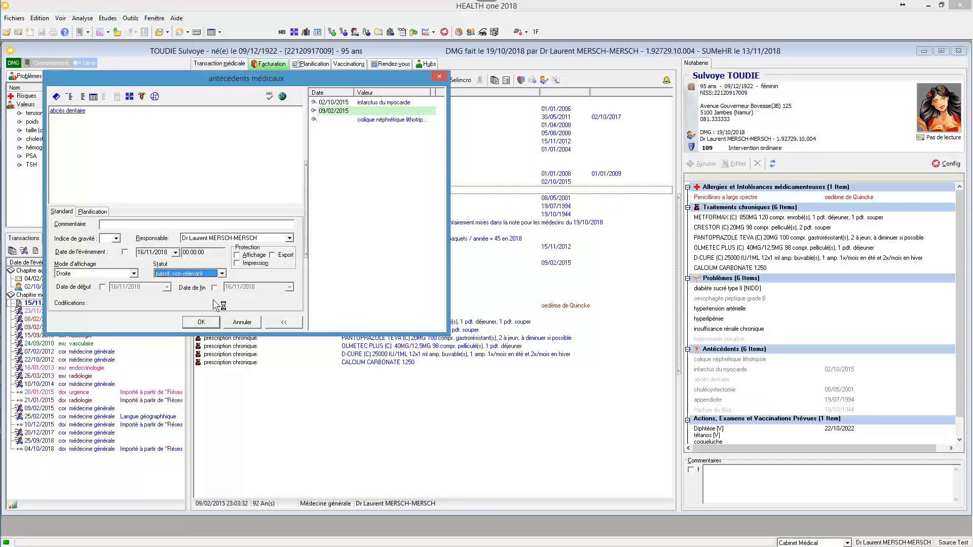
{"action": "left_click", "coordinate": [200, 322]}
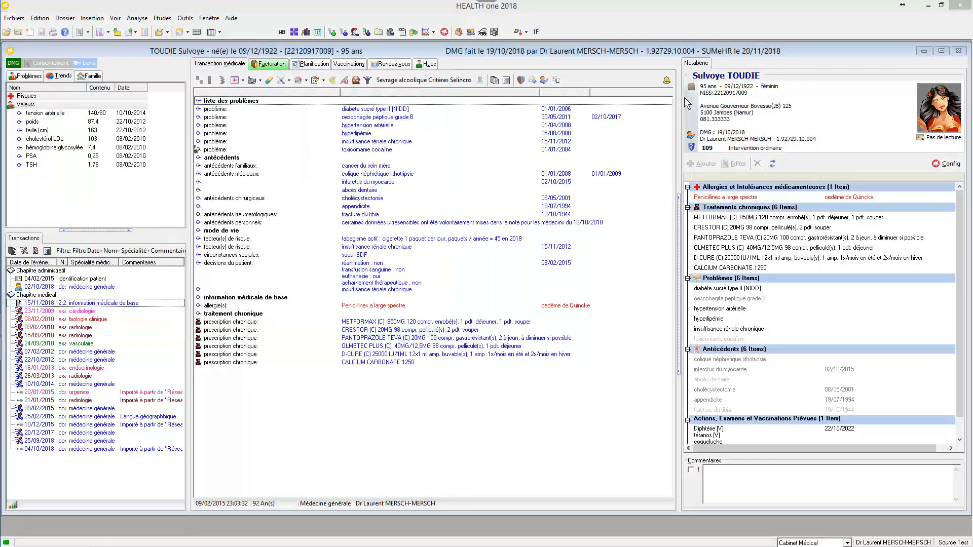
- Export the patient's SUMEHR
{"action": "left_click", "coordinate": [690, 88]}
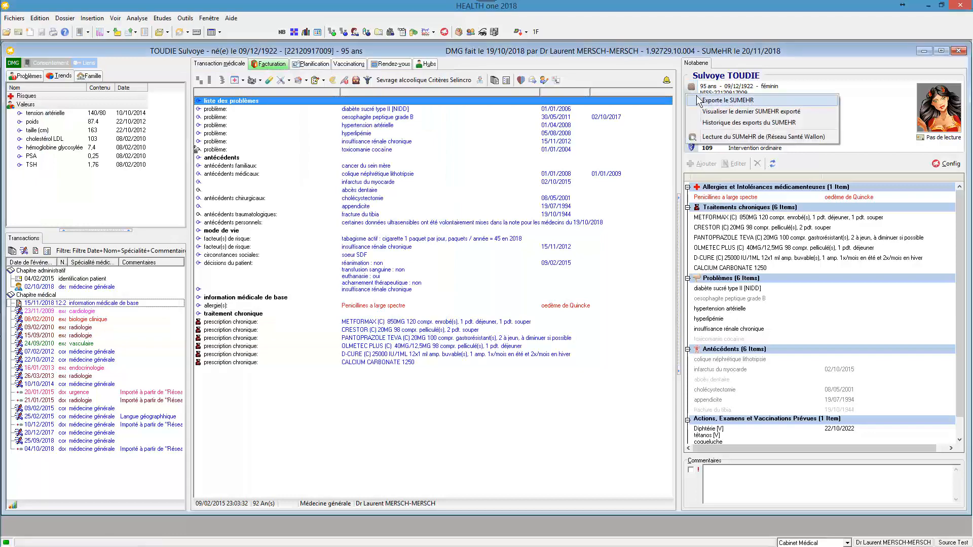
{"action": "left_click", "coordinate": [697, 95]}
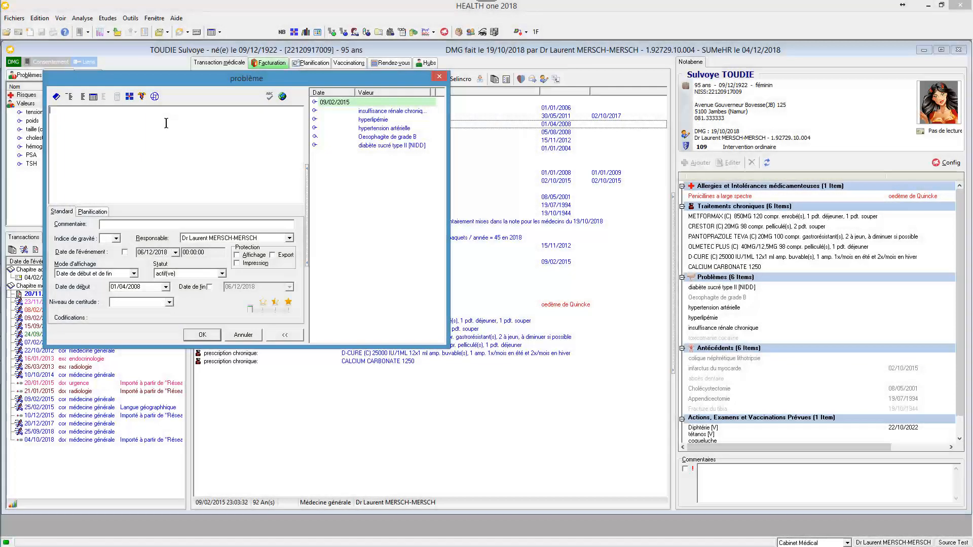
- Try to enter "hypertension" as free text in the problem description with term completion
{"action": "type", "text": "hypertension"}
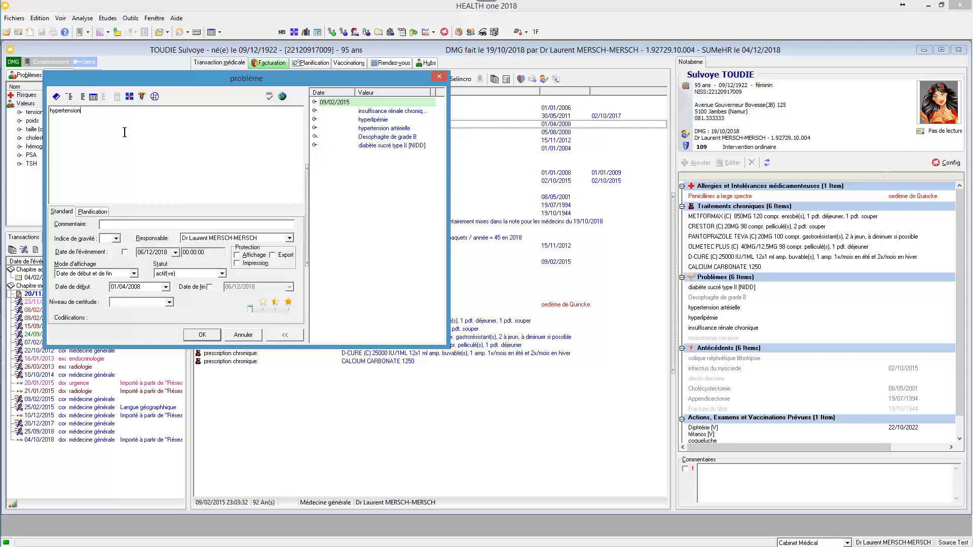
{"action": "key", "text": "ctrl+space"}
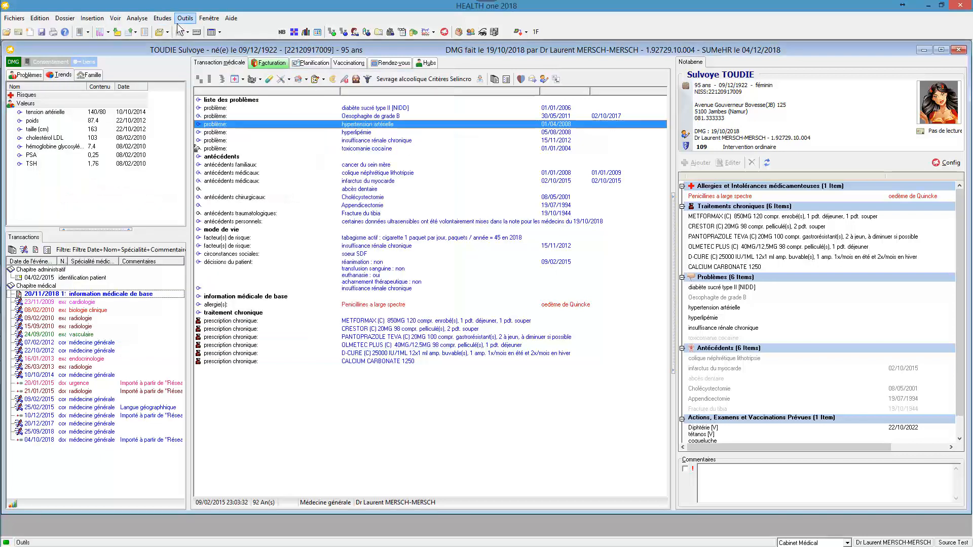
- Open the program options for a look at the general settings
{"action": "left_click", "coordinate": [185, 18]}
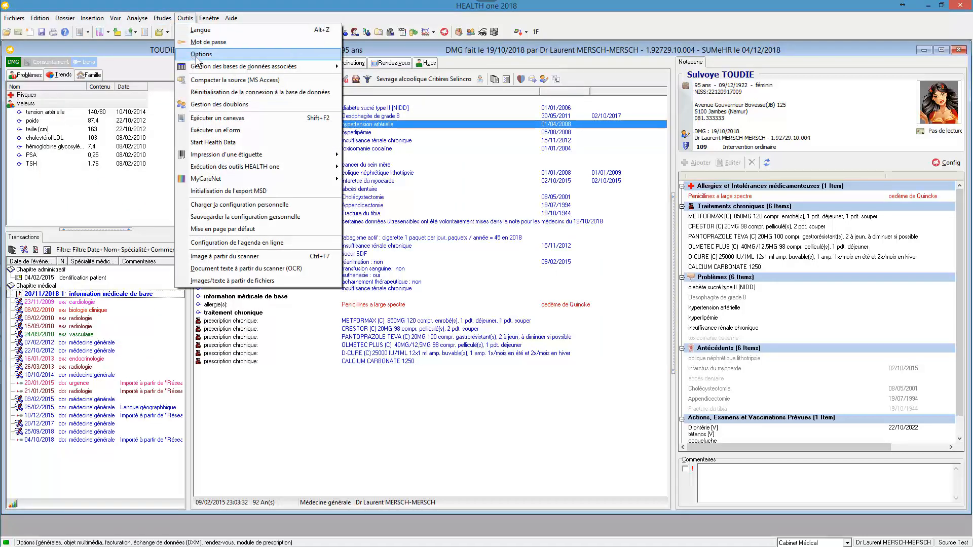
{"action": "left_click", "coordinate": [197, 55]}
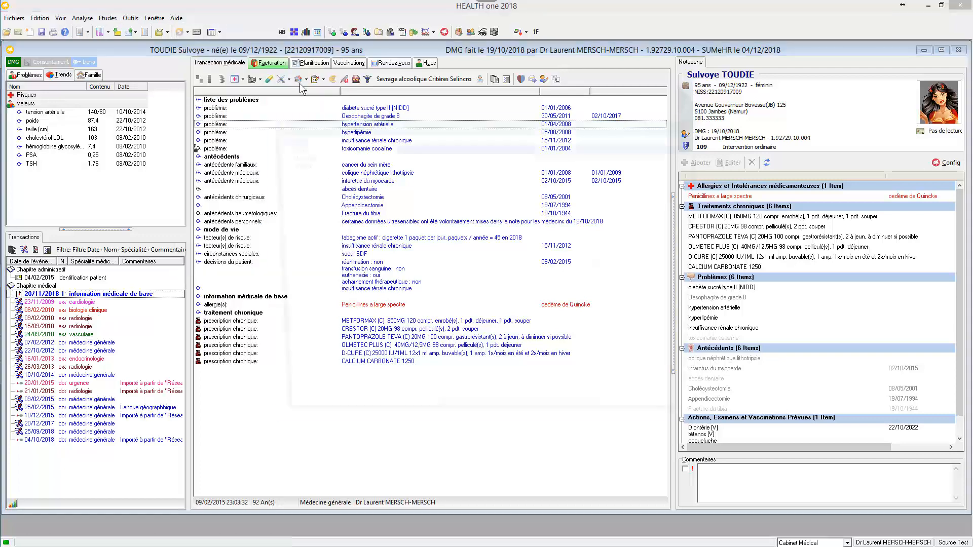
{"action": "left_click", "coordinate": [398, 170]}
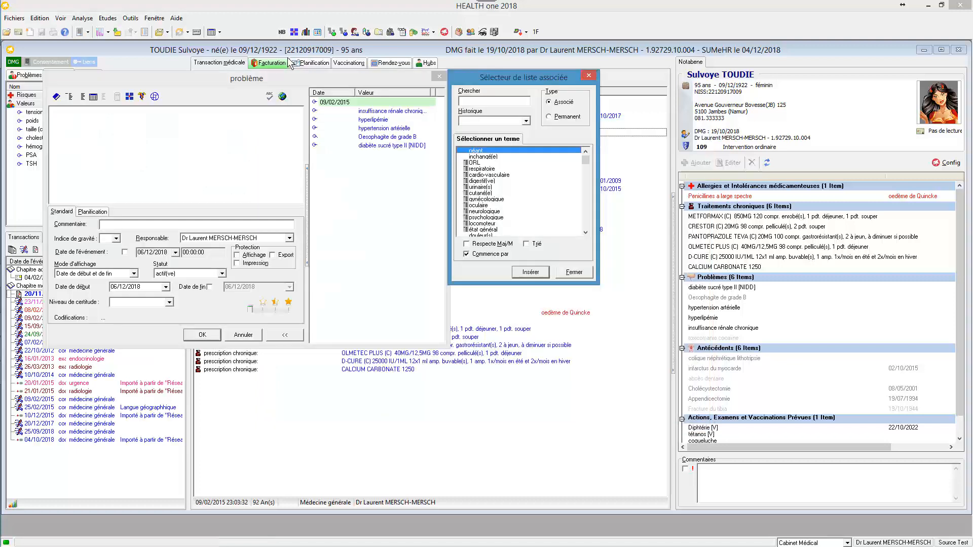
- Try the term suggestions for "hypert" in a new problem and look the term up in the IBUI thesaurus
{"action": "key", "text": "Escape"}
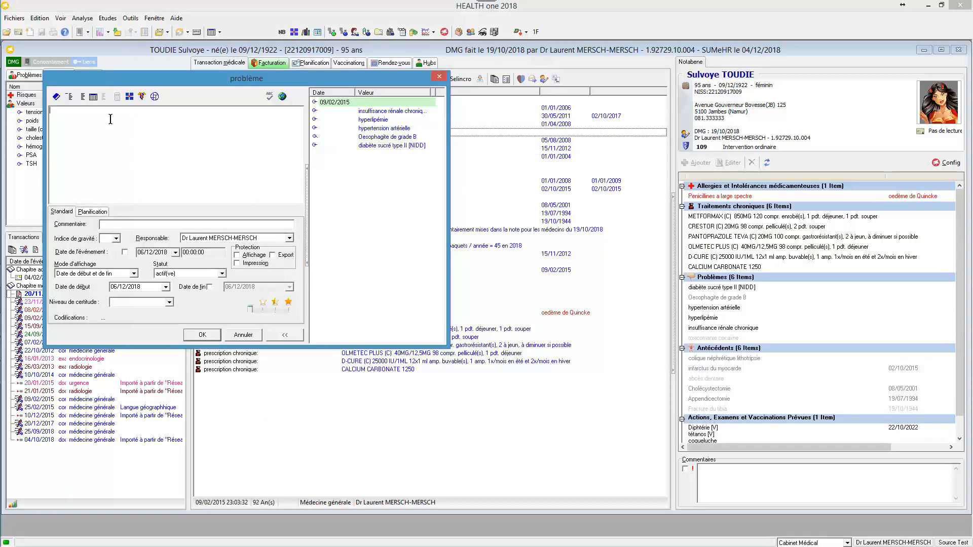
{"action": "type", "text": "hypert"}
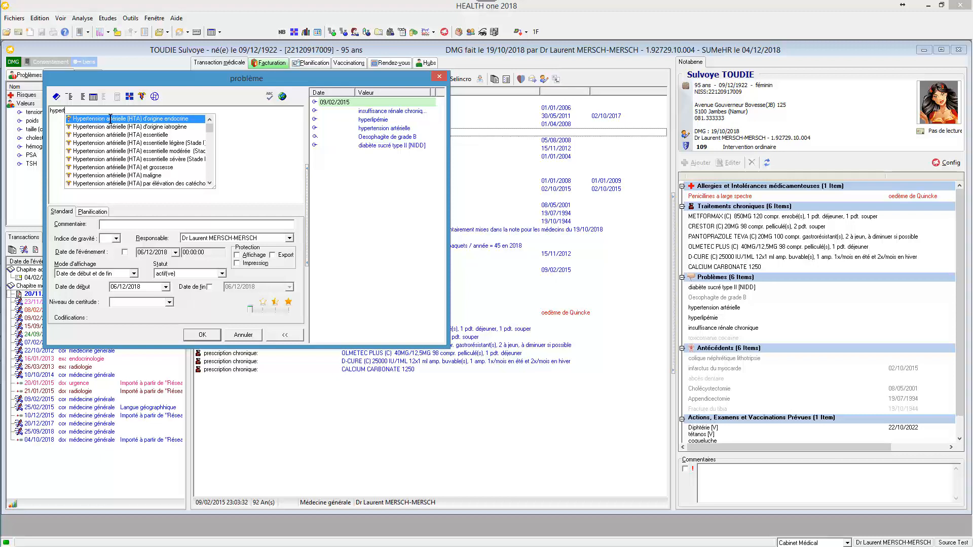
{"action": "key", "text": "Escape"}
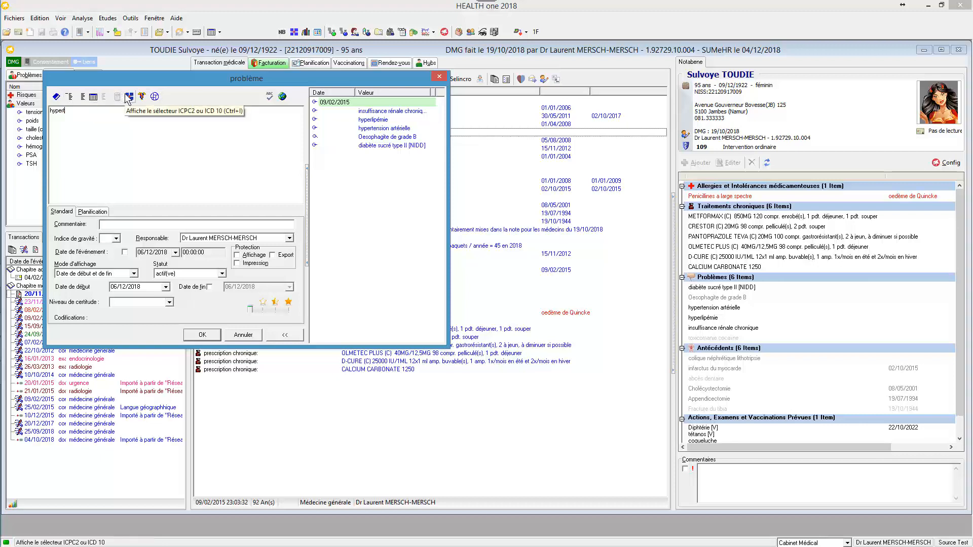
{"action": "left_click", "coordinate": [154, 97]}
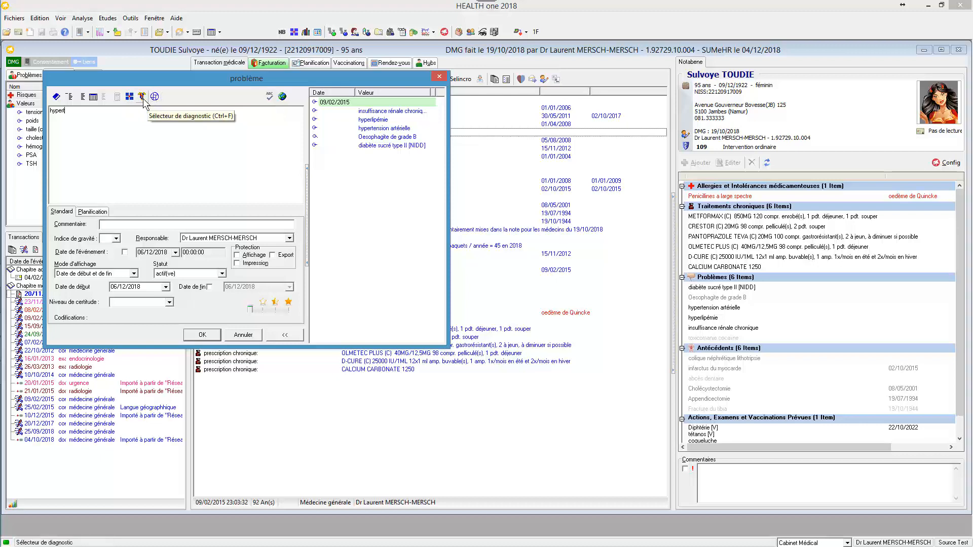
- Insert the dictionary term "hypertension artérielle" into the problem and open its codifications
{"action": "left_click", "coordinate": [56, 97]}
{"action": "type", "text": "hypert"}
{"action": "key", "text": "Down"}
{"action": "key", "text": "Down"}
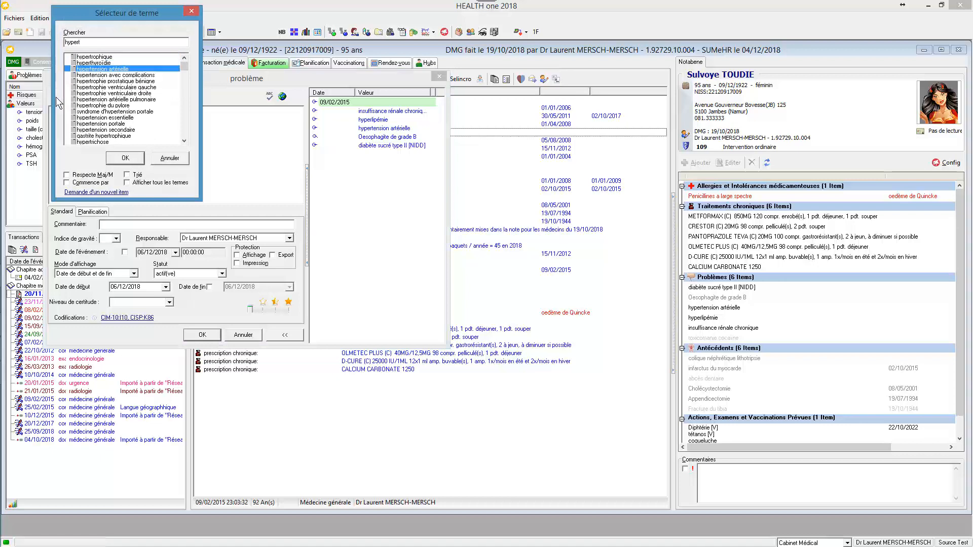
{"action": "key", "text": "Return"}
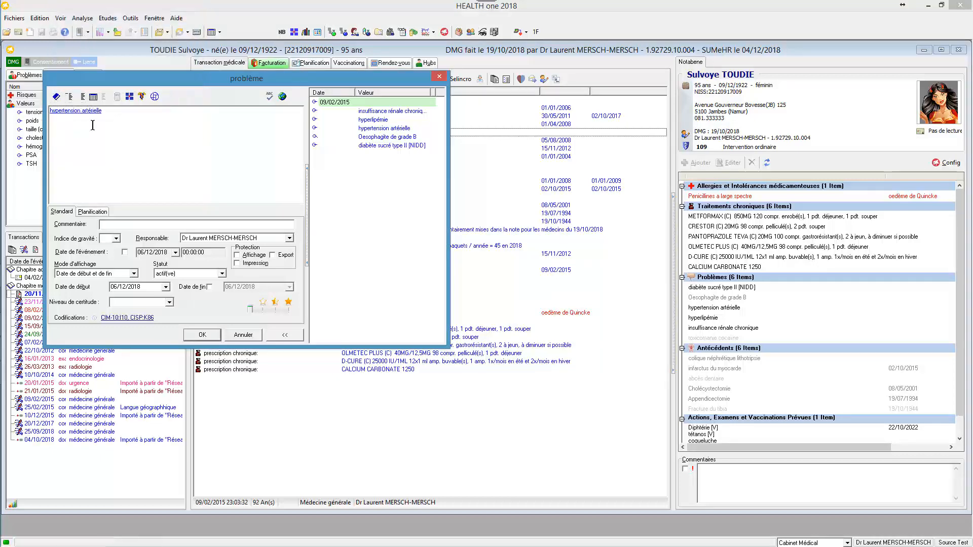
{"action": "left_click", "coordinate": [123, 318]}
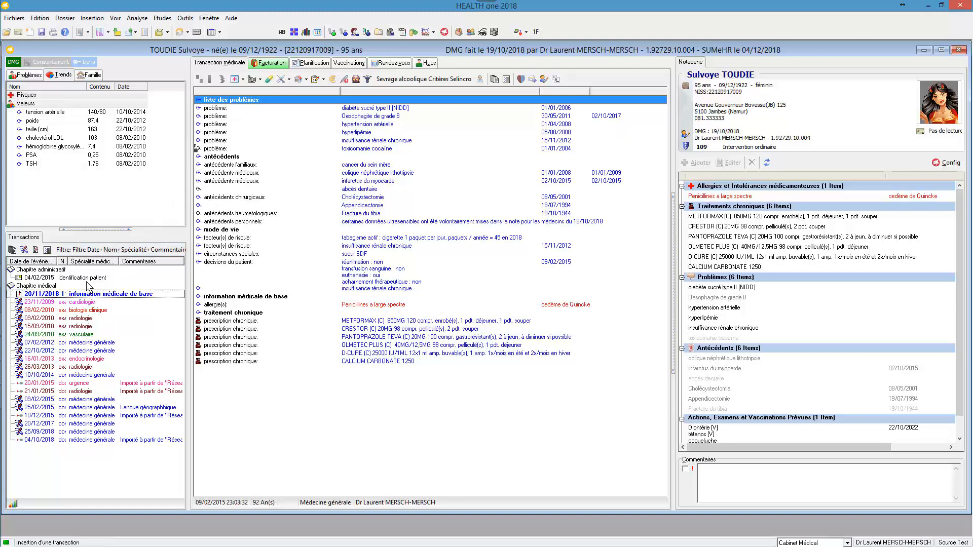
- Create an administrative transaction named "destinataire" in the administrative chapter
{"action": "right_click", "coordinate": [62, 274]}
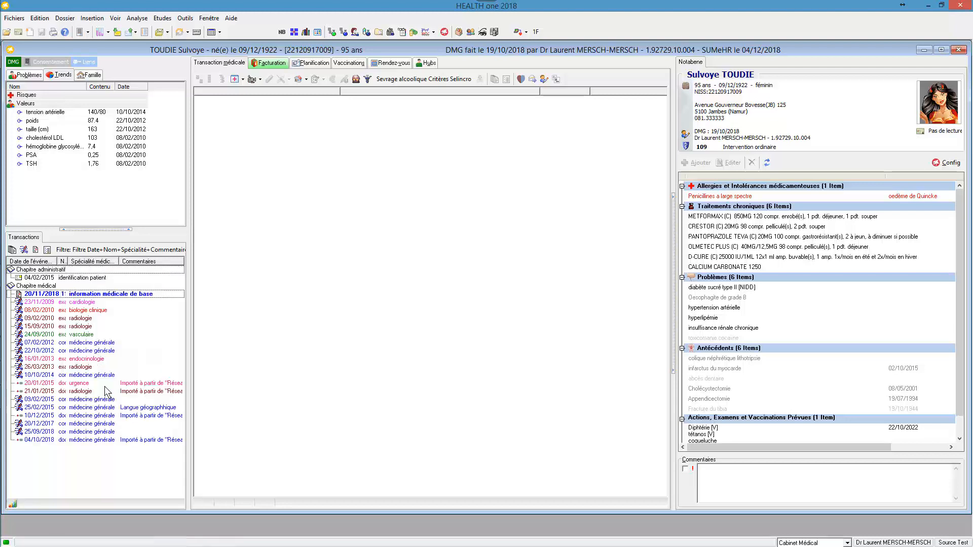
{"action": "left_click", "coordinate": [106, 389]}
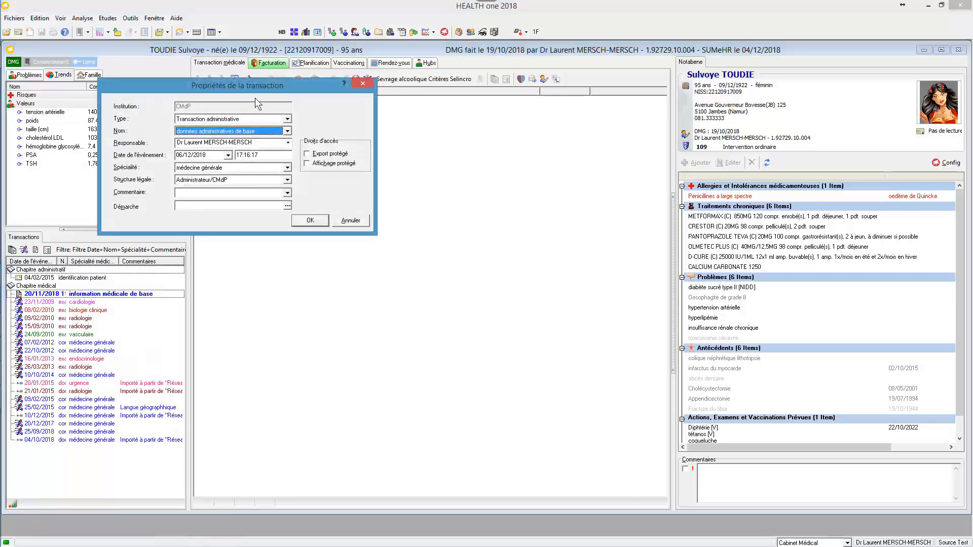
{"action": "left_click", "coordinate": [287, 132]}
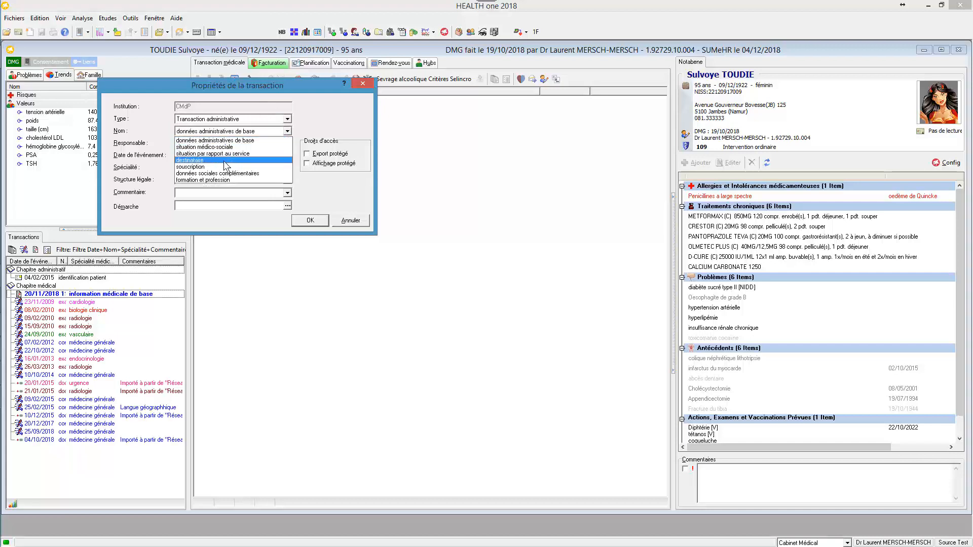
{"action": "left_click", "coordinate": [224, 161]}
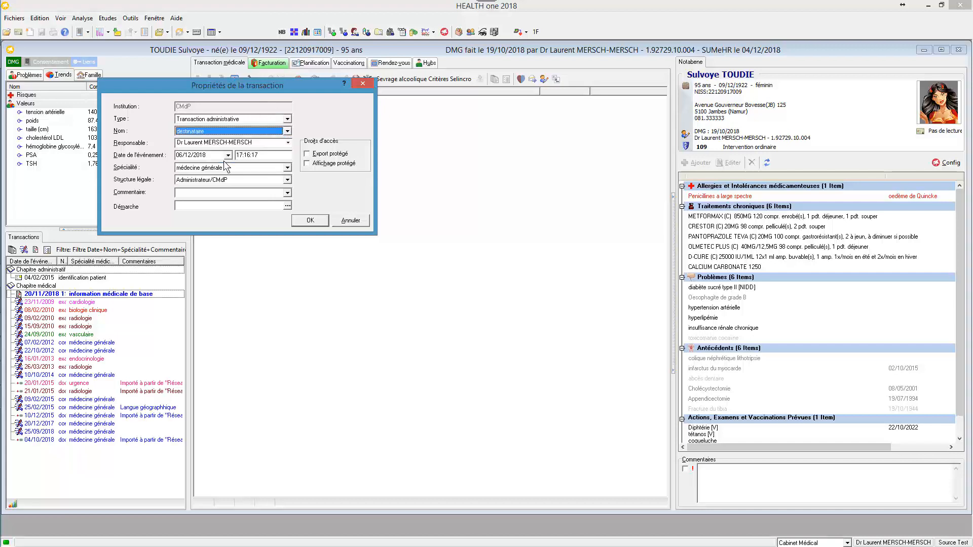
{"action": "left_click", "coordinate": [310, 220]}
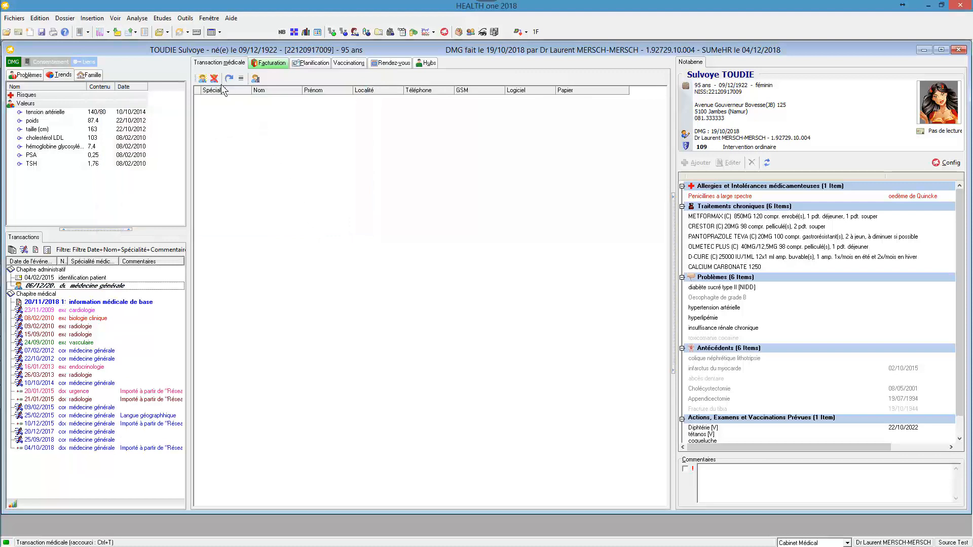
- Search doctors by surname, filter on the Cardiologue qualification, and add the cardiologist in Bouge as recipient
{"action": "left_click", "coordinate": [202, 79]}
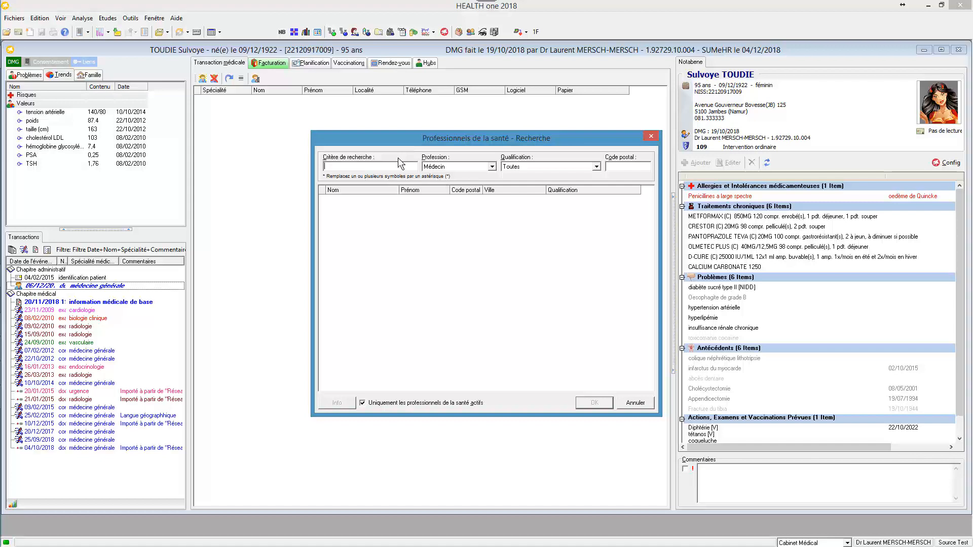
{"action": "type", "text": "piet"}
{"action": "left_click", "coordinate": [528, 170]}
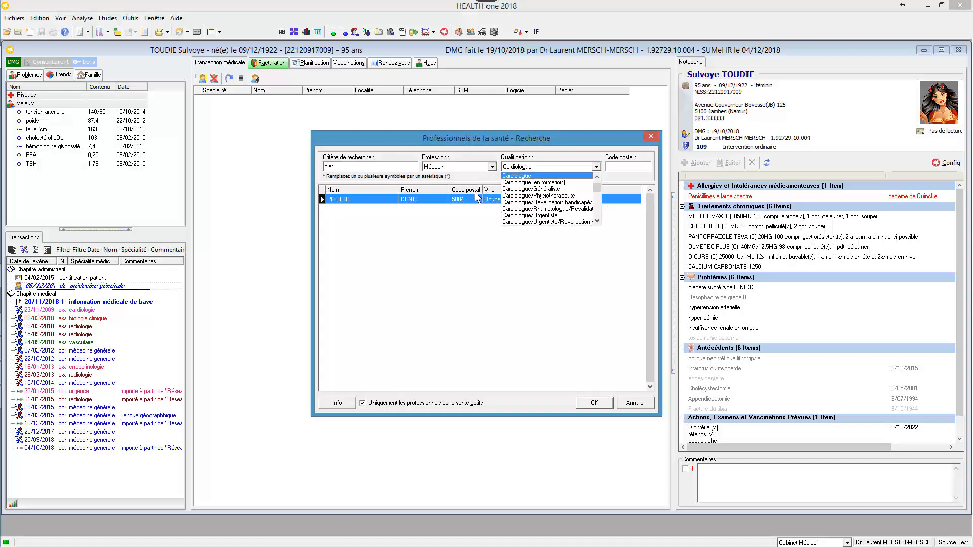
{"action": "left_click", "coordinate": [471, 199]}
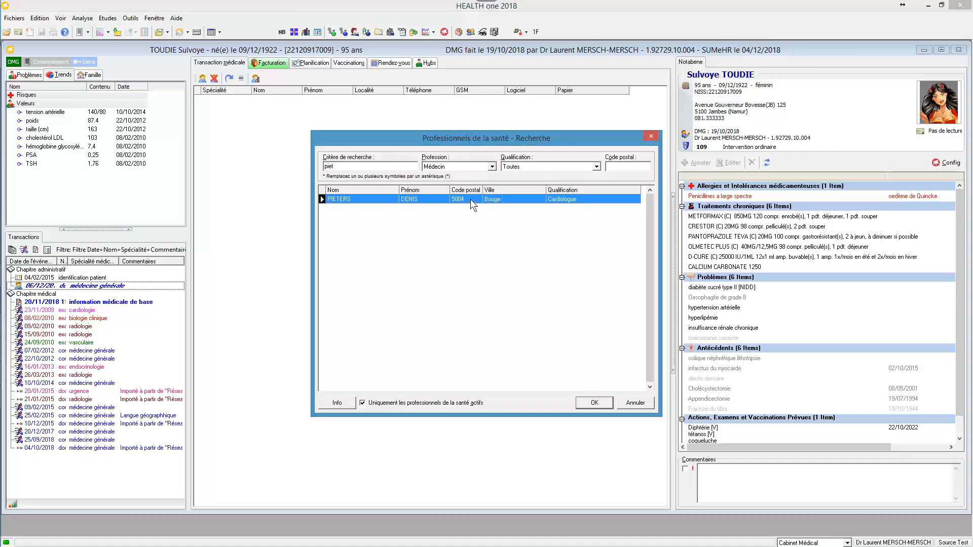
{"action": "left_click", "coordinate": [590, 402]}
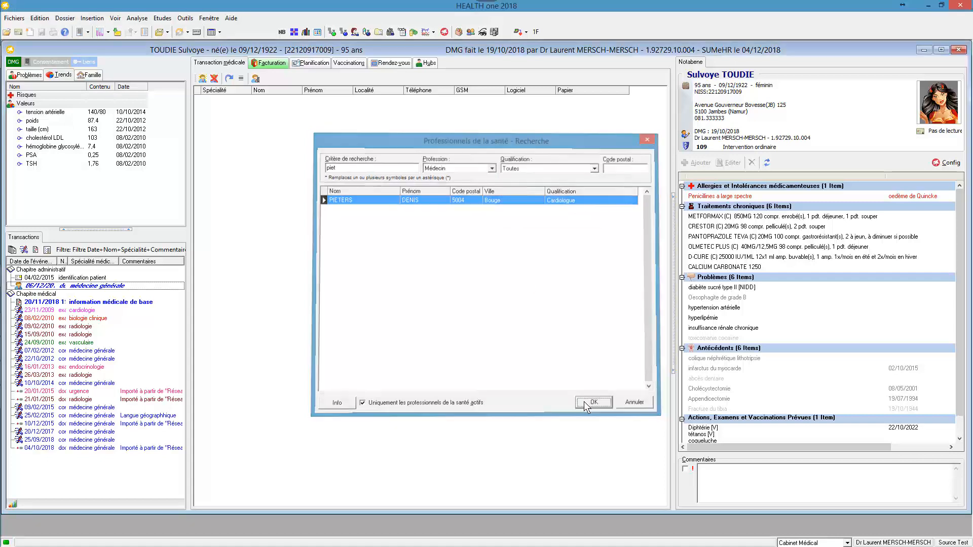
- Export the patient's SUMEHR
{"action": "left_click", "coordinate": [686, 86]}
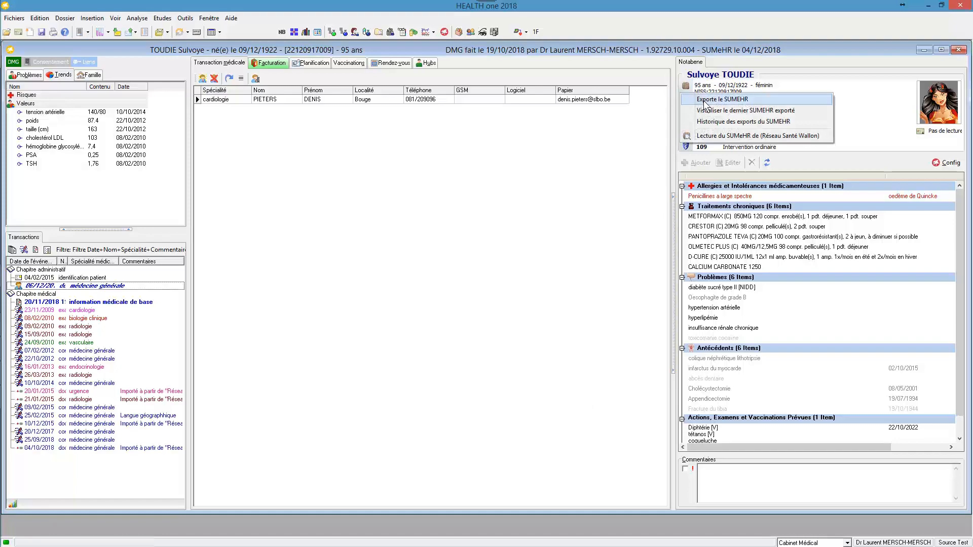
{"action": "left_click", "coordinate": [704, 100]}
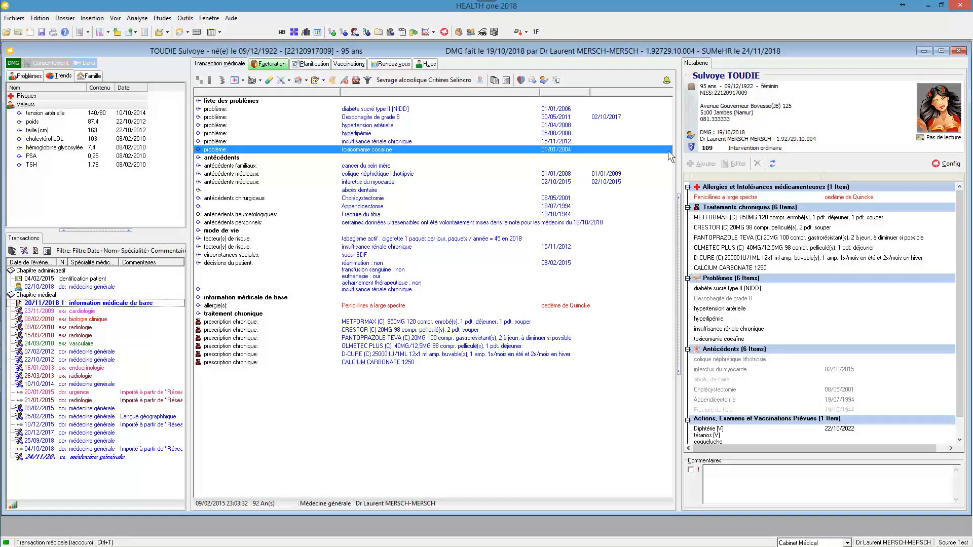
- Review the contact persons and family circle in the patient's administrative data
{"action": "left_click", "coordinate": [692, 135]}
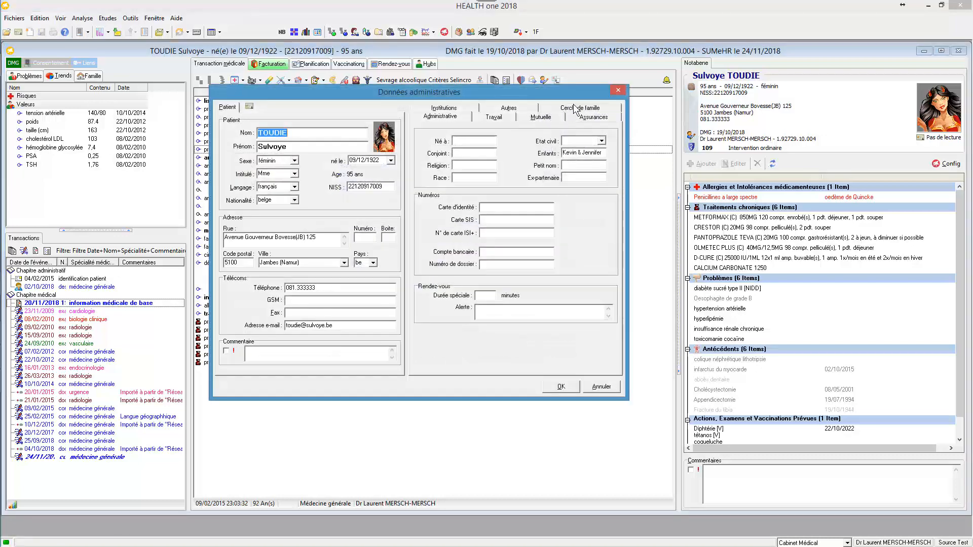
{"action": "left_click", "coordinate": [577, 109]}
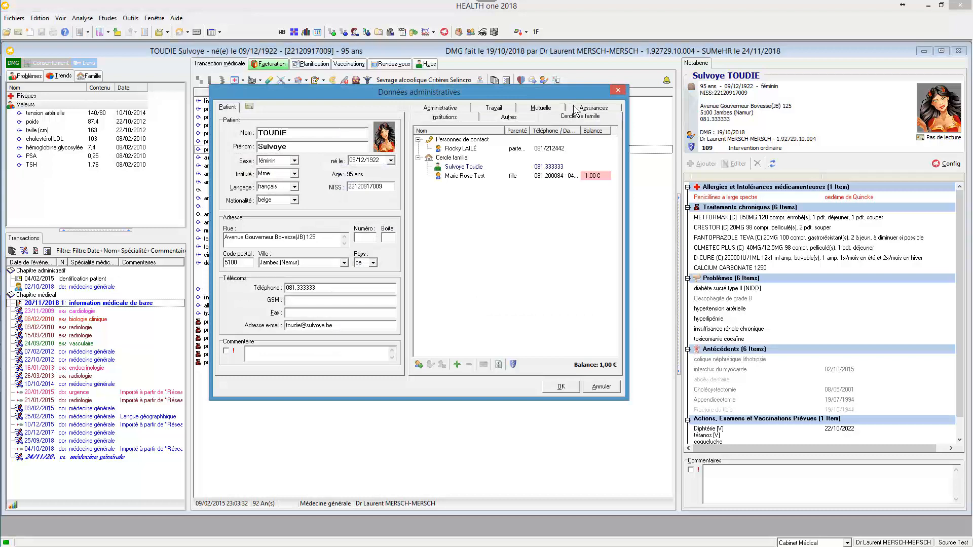
{"action": "left_click", "coordinate": [621, 92]}
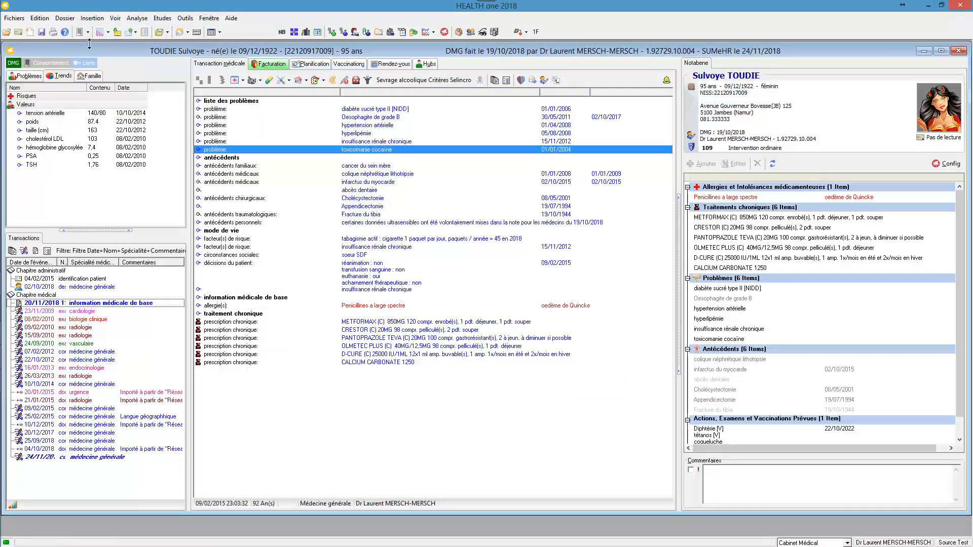
- Check which analysis grids are enabled and show the Famille grid
{"action": "left_click", "coordinate": [114, 19]}
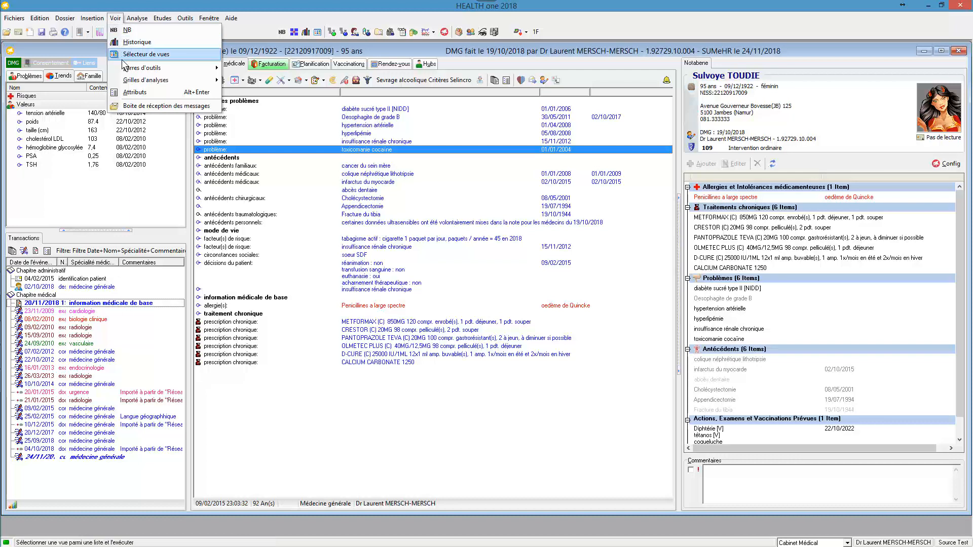
{"action": "mouse_move", "coordinate": [218, 84]}
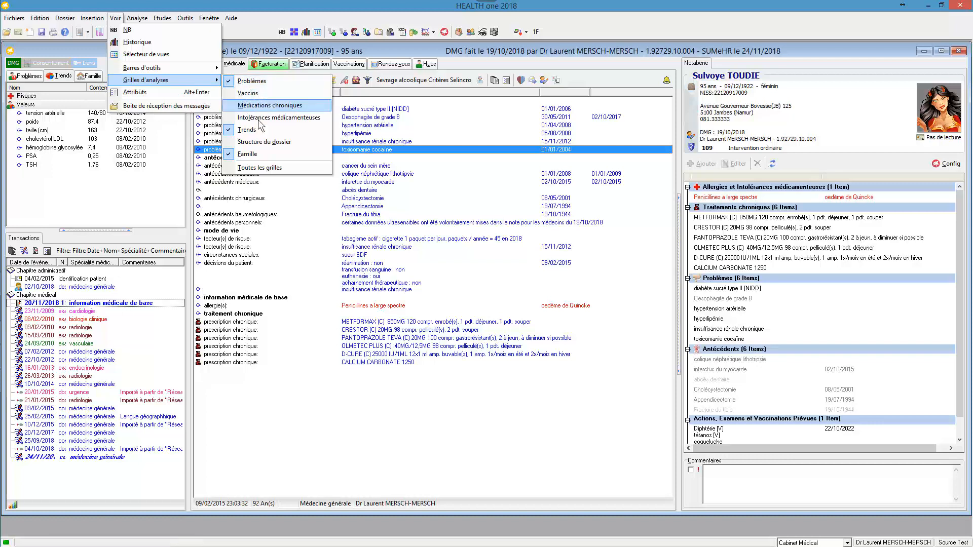
{"action": "left_click", "coordinate": [133, 193]}
{"action": "left_click", "coordinate": [97, 76]}
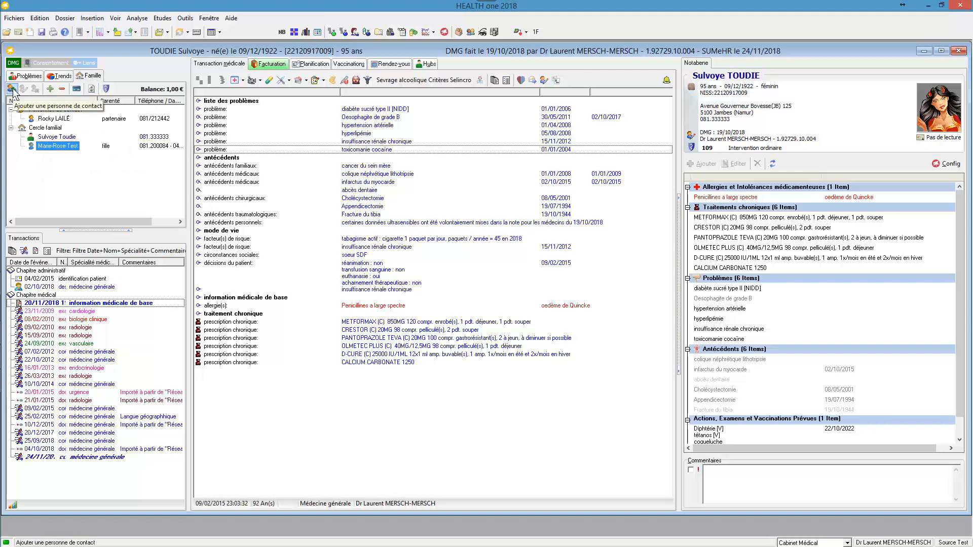
- Try to add a contact person with the relation cohabitant and the contact's surname
{"action": "left_click", "coordinate": [12, 90]}
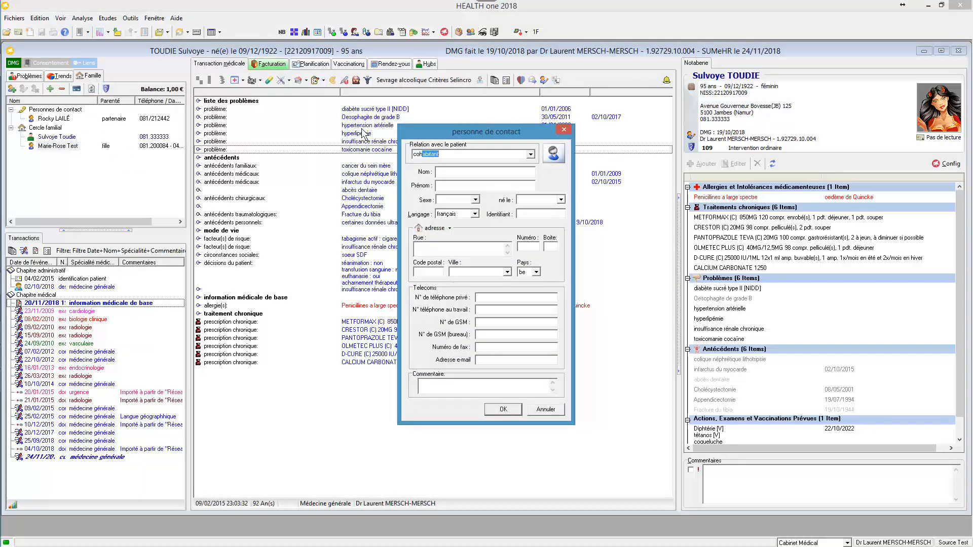
{"action": "key", "text": "Tab"}
{"action": "type", "text": "Rosal"}
{"action": "left_click", "coordinate": [503, 410]}
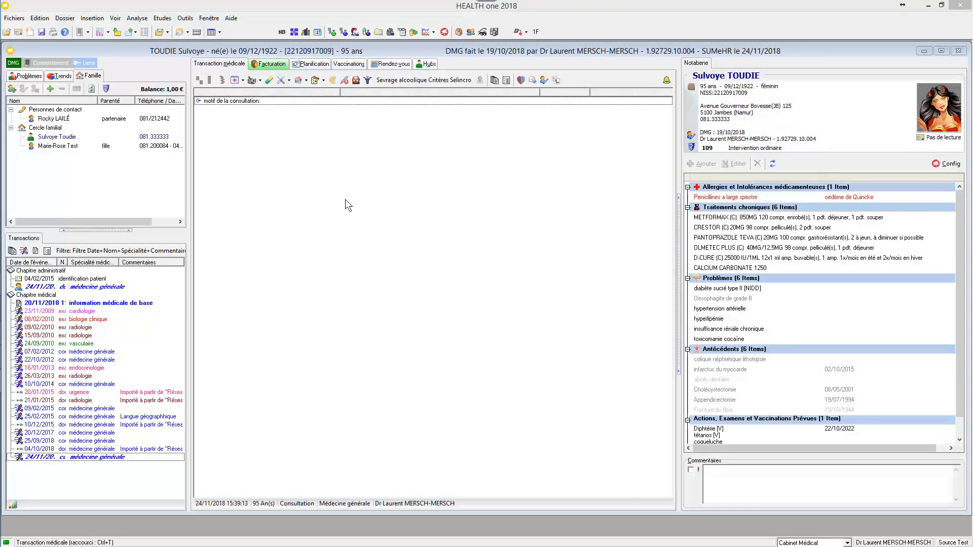
- Find the item "vaccins distribués" with "vac dis" and open its vaccine distribution form without recording a vaccine
{"action": "left_click", "coordinate": [201, 79]}
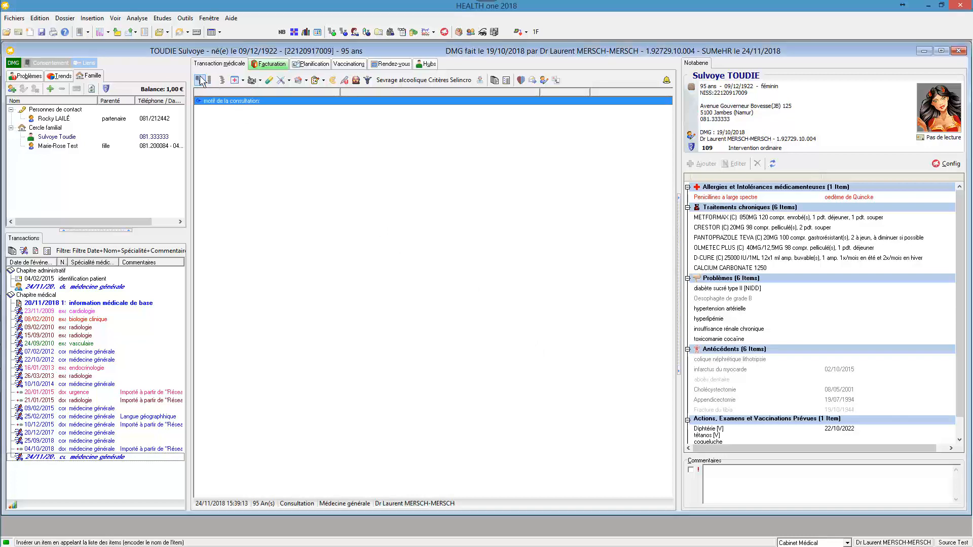
{"action": "type", "text": "vac dis"}
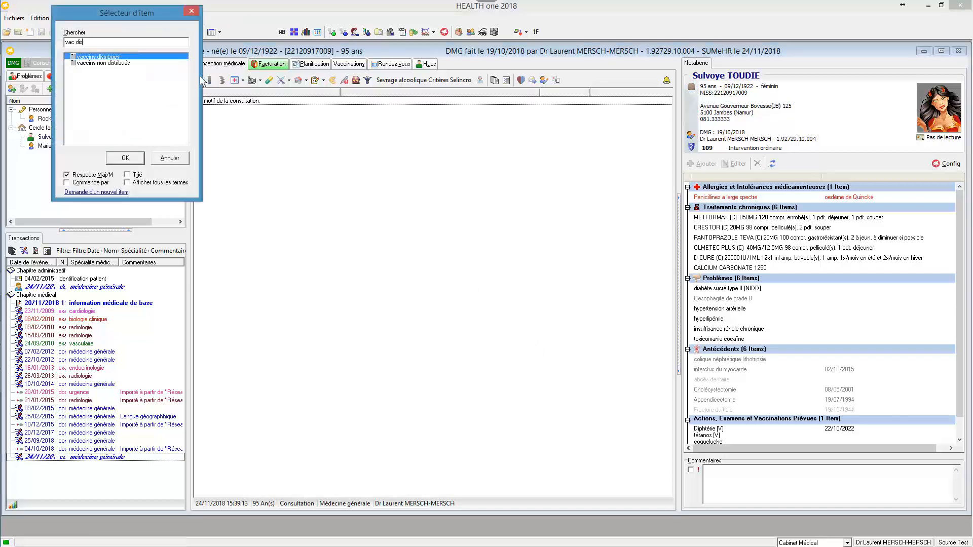
{"action": "key", "text": "Return"}
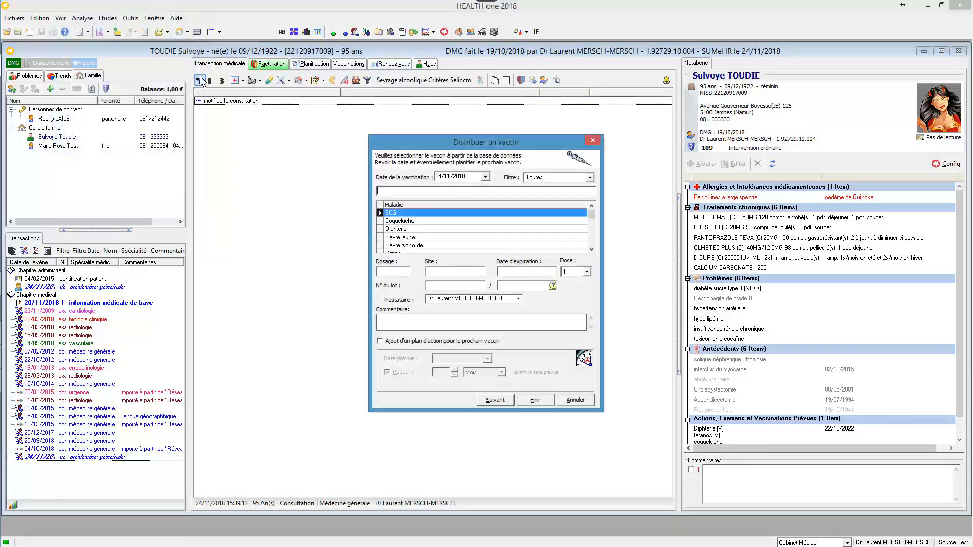
{"action": "key", "text": "Escape"}
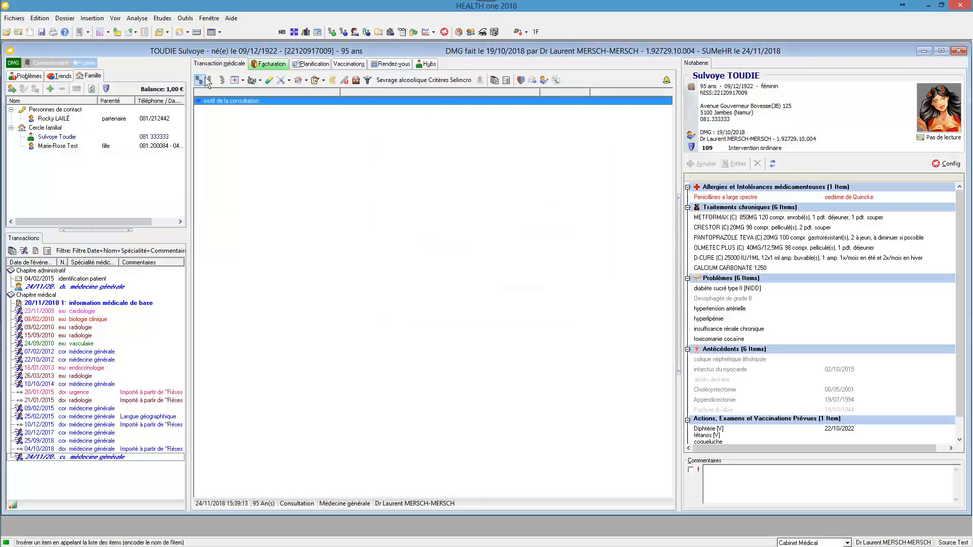
- Try opening the vaccine distribution form with the vaccination command and its "Administre un vaccin" option, leaving both forms unfilled
{"action": "left_click", "coordinate": [281, 80]}
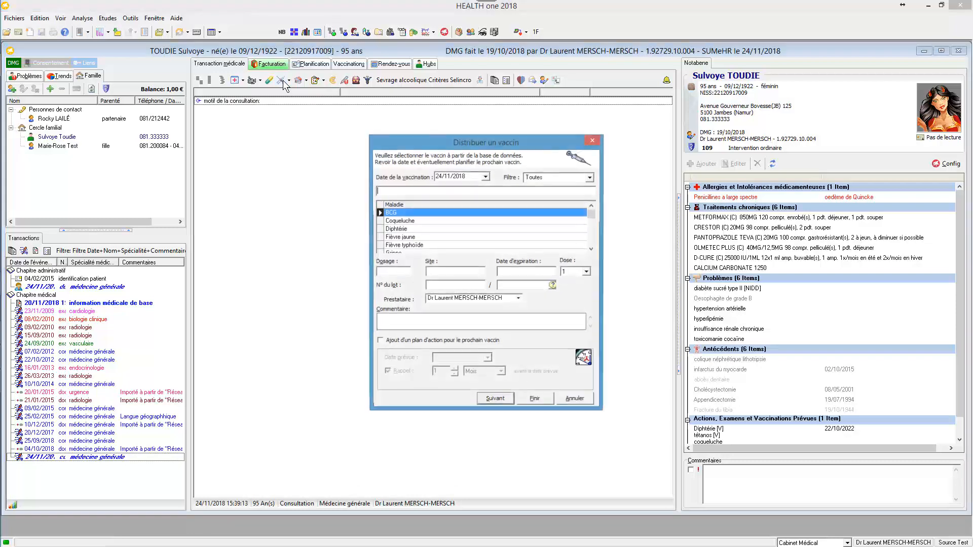
{"action": "key", "text": "Escape"}
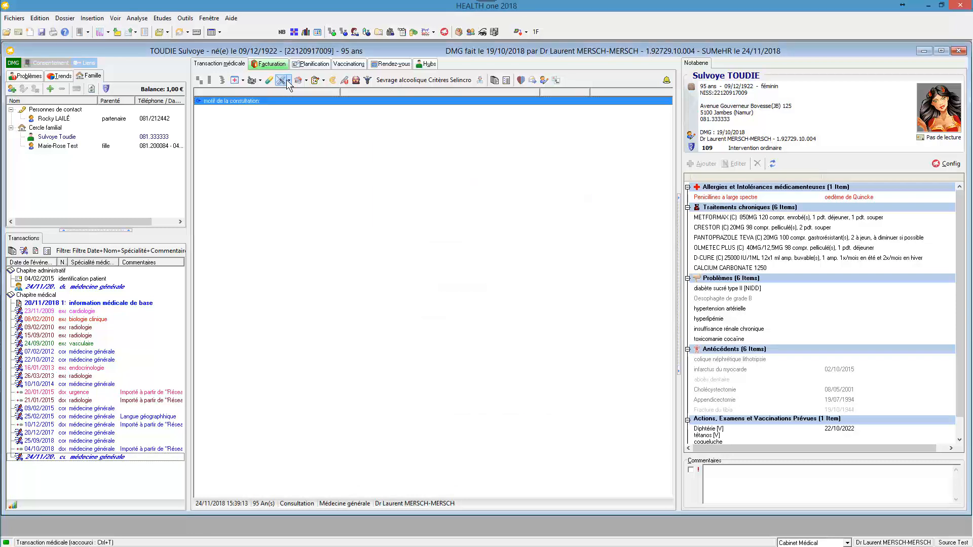
{"action": "left_click", "coordinate": [289, 80]}
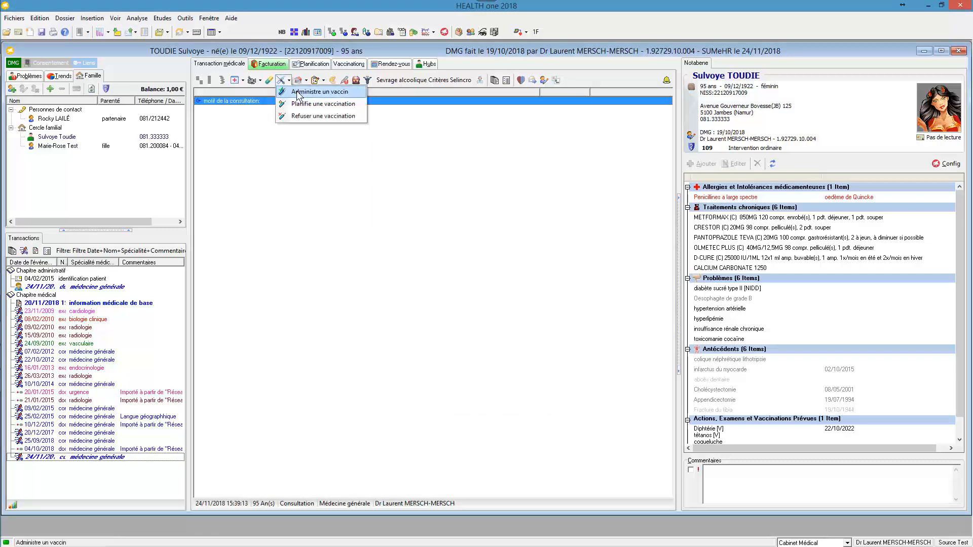
{"action": "left_click", "coordinate": [298, 93]}
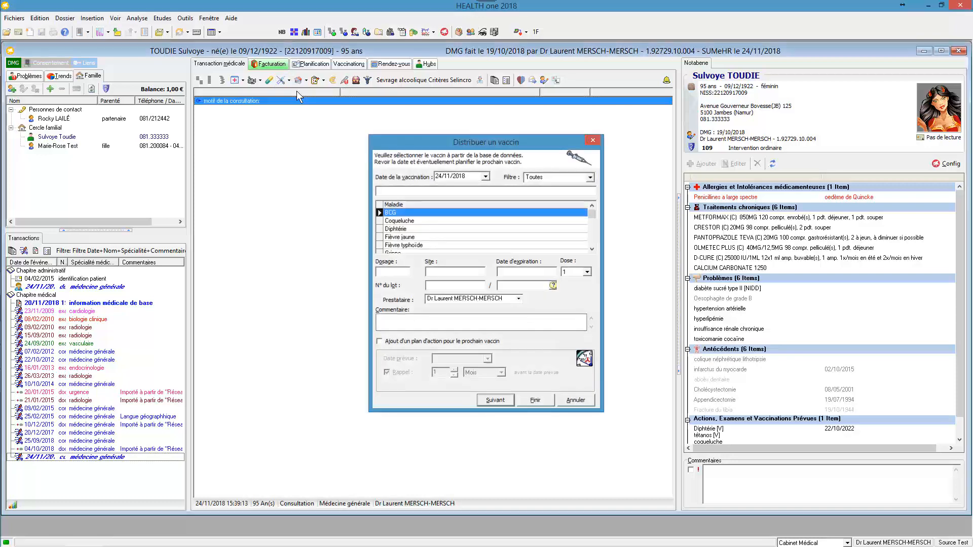
{"action": "key", "text": "Escape"}
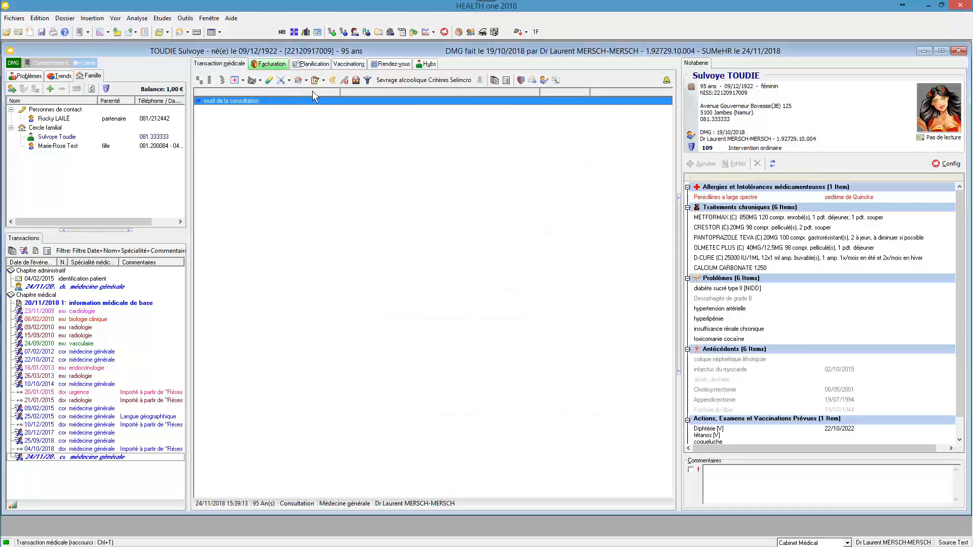
- Examine the vaccination schedule, preview its new vaccine form, and open the second dose of grippe
{"action": "left_click", "coordinate": [349, 64]}
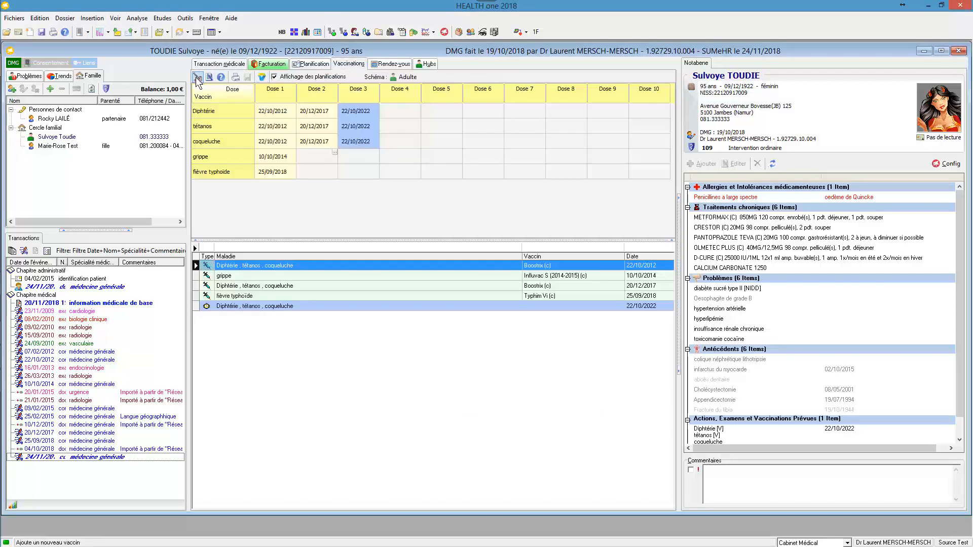
{"action": "left_click", "coordinate": [197, 79]}
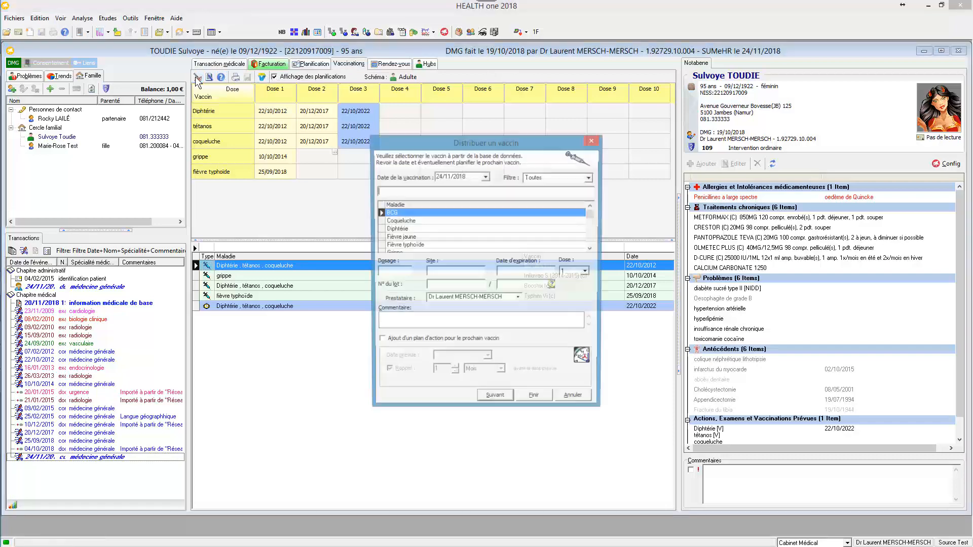
{"action": "key", "text": "Escape"}
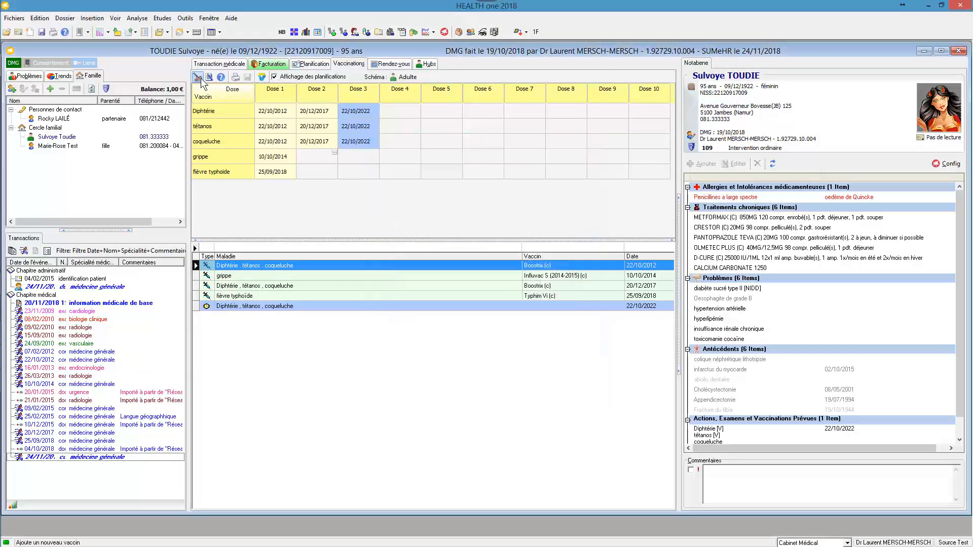
{"action": "double_click", "coordinate": [318, 159]}
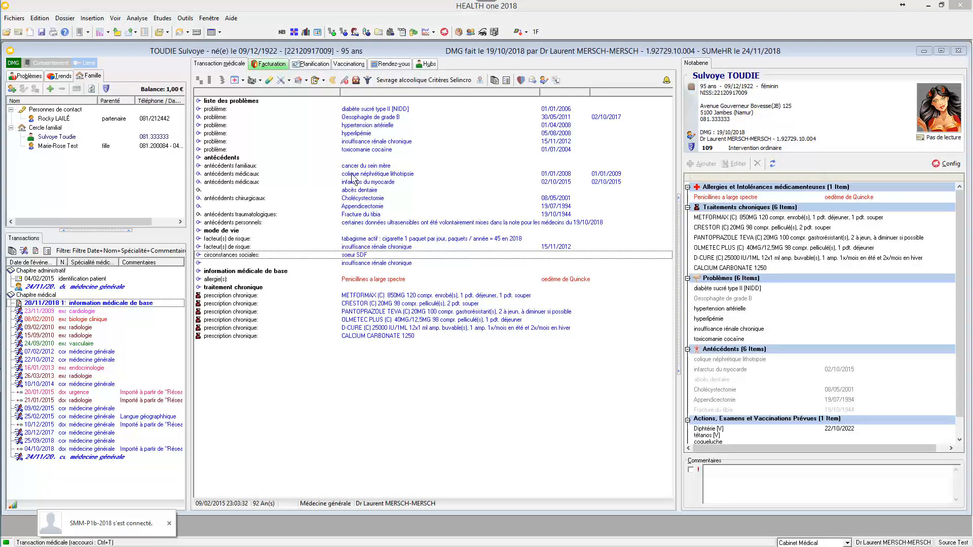
- Add a "décisions du patient" item to the basic medical information with réanimation: non, transfusion sanguine: non and euthanasie: oui
{"action": "left_click", "coordinate": [200, 81]}
{"action": "type", "text": "décisio"}
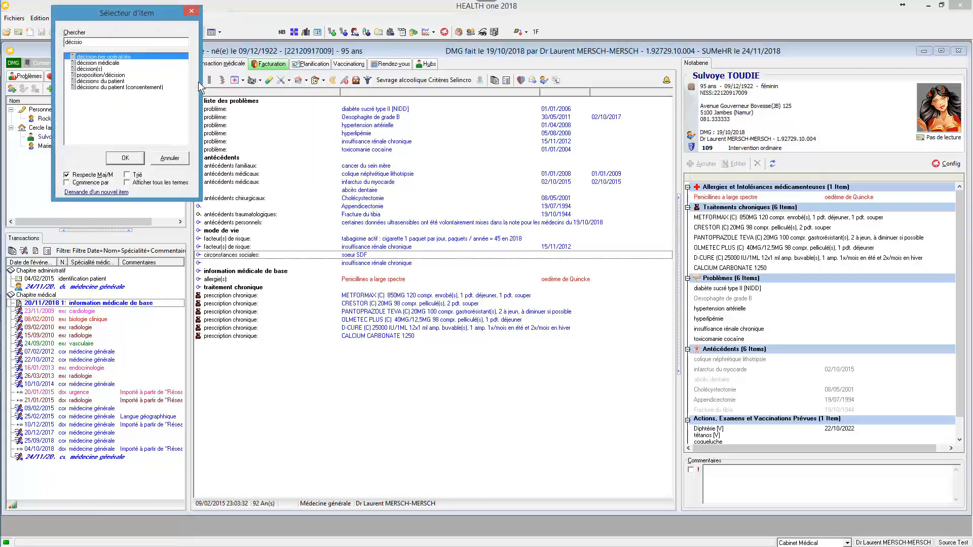
{"action": "key", "text": "Return"}
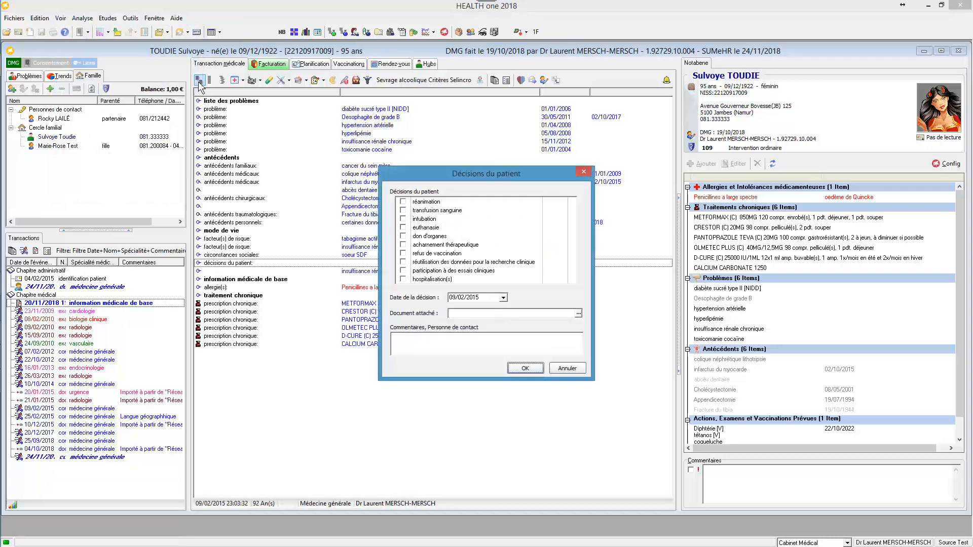
{"action": "left_click", "coordinate": [403, 202]}
{"action": "left_click", "coordinate": [404, 211]}
{"action": "left_click", "coordinate": [404, 228]}
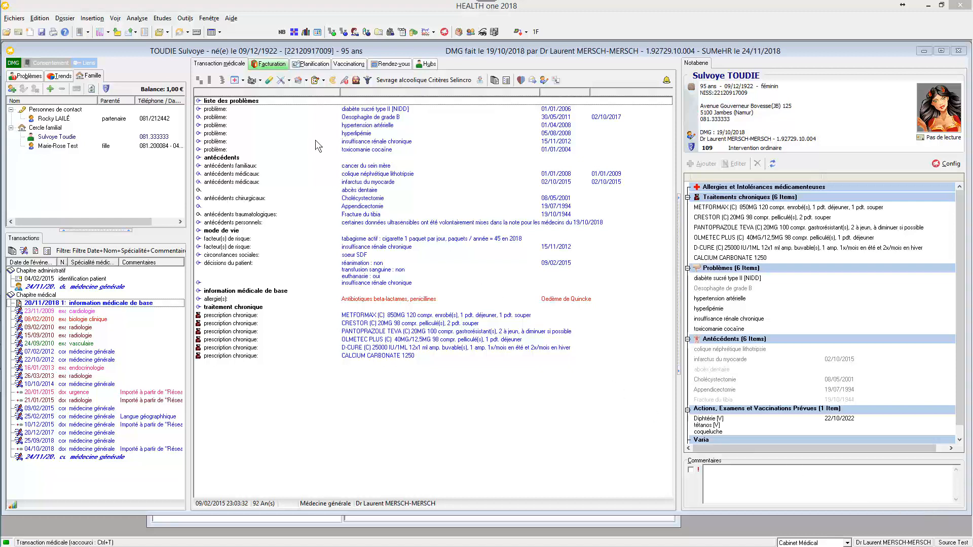
- Create an allergy or intolerance entry from the prescription module with the ATC code Antibiotiques beta-lactames, penicillines (J01C)
{"action": "left_click", "coordinate": [269, 82]}
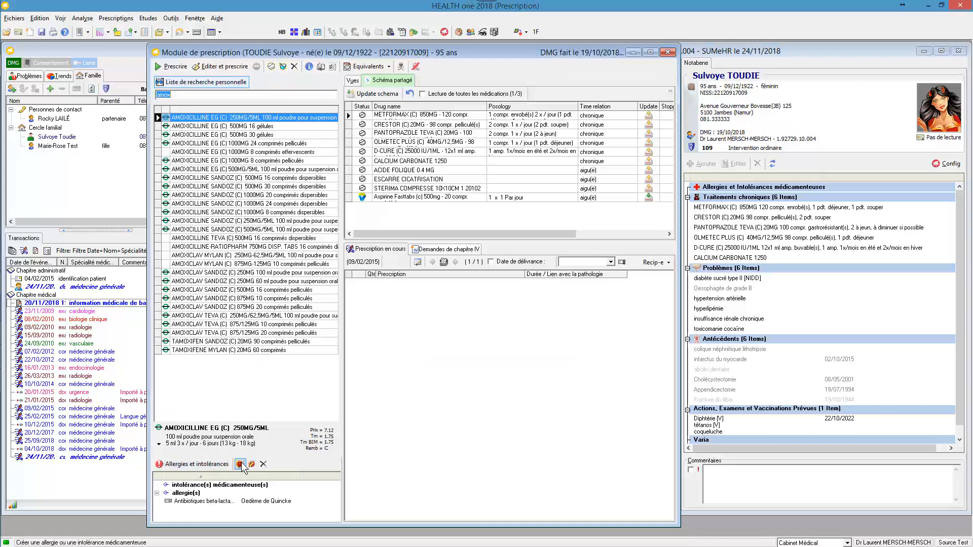
{"action": "left_click", "coordinate": [241, 464]}
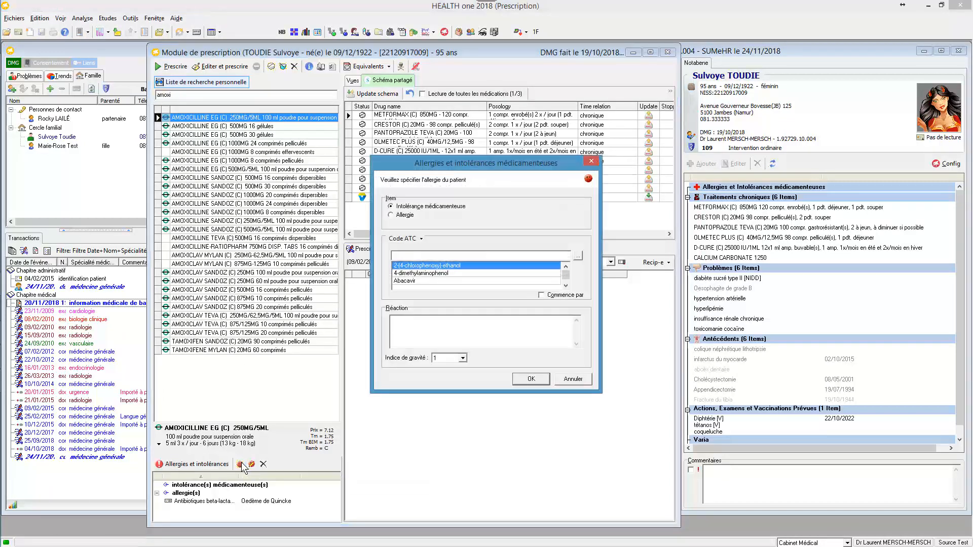
{"action": "left_click", "coordinate": [581, 259]}
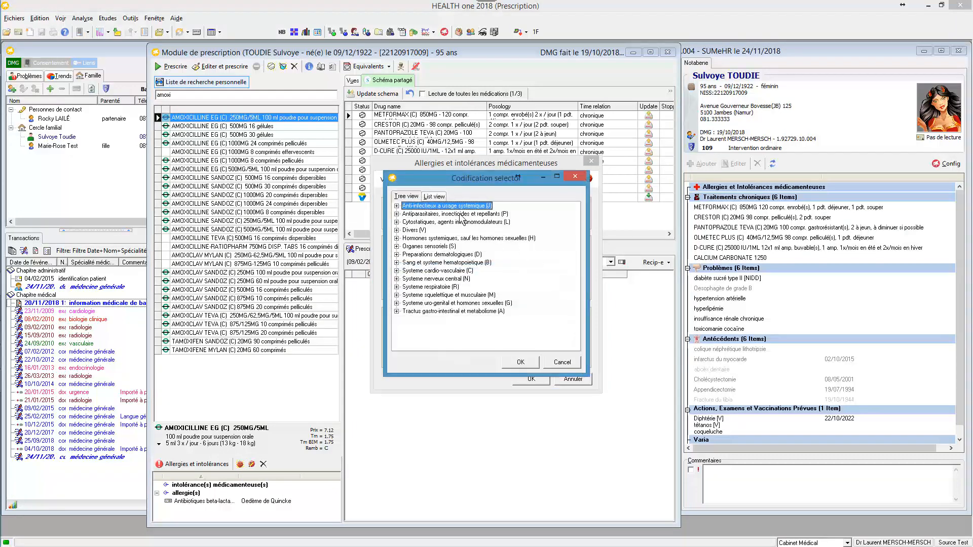
{"action": "left_click", "coordinate": [397, 207]}
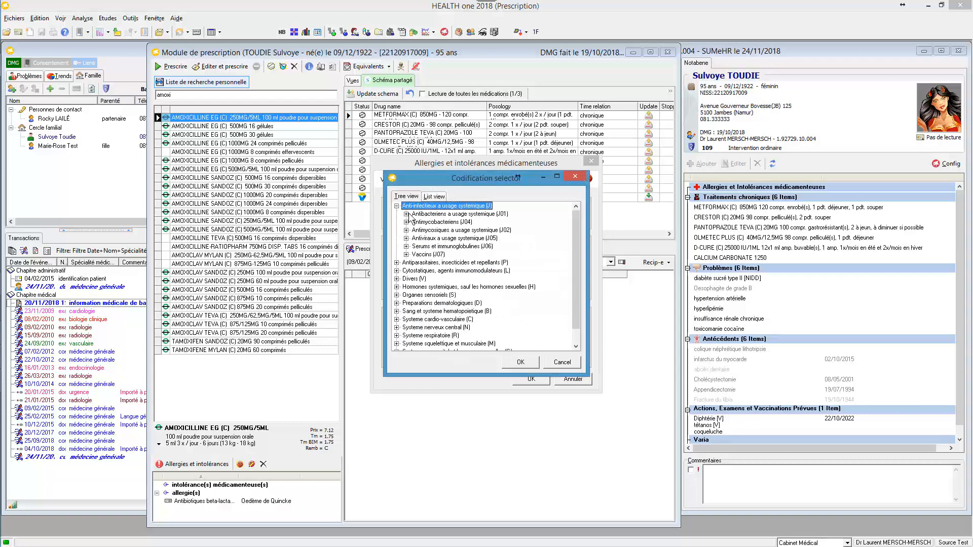
{"action": "left_click", "coordinate": [406, 215]}
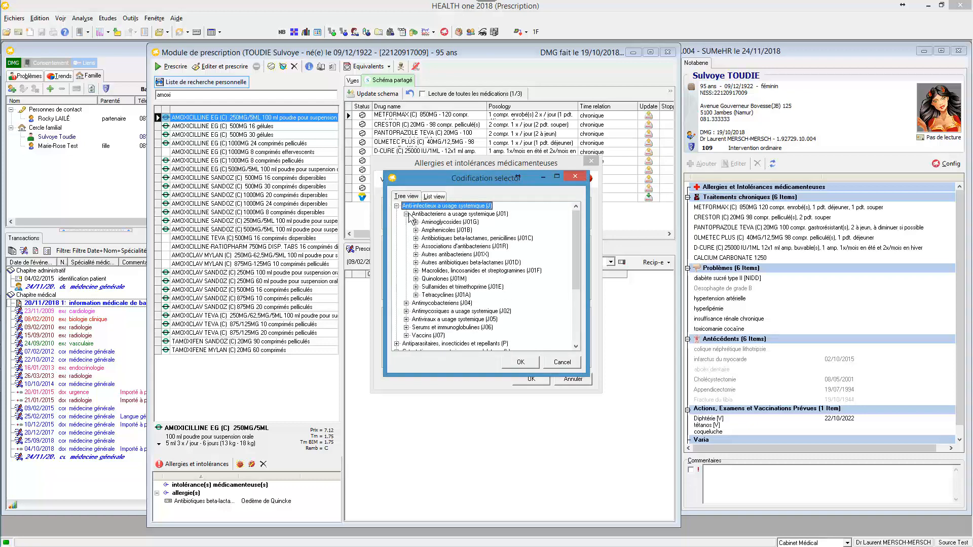
{"action": "left_click", "coordinate": [436, 239]}
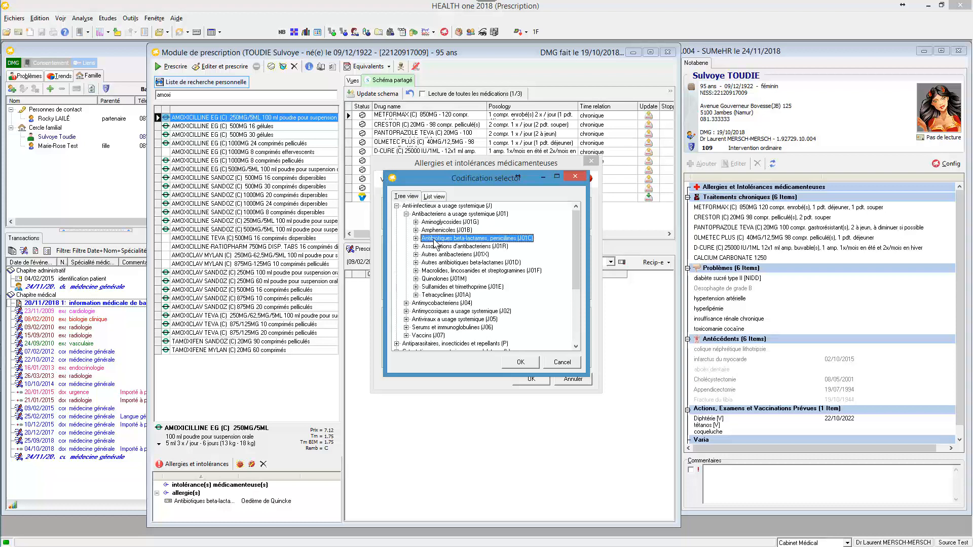
{"action": "left_click", "coordinate": [515, 364]}
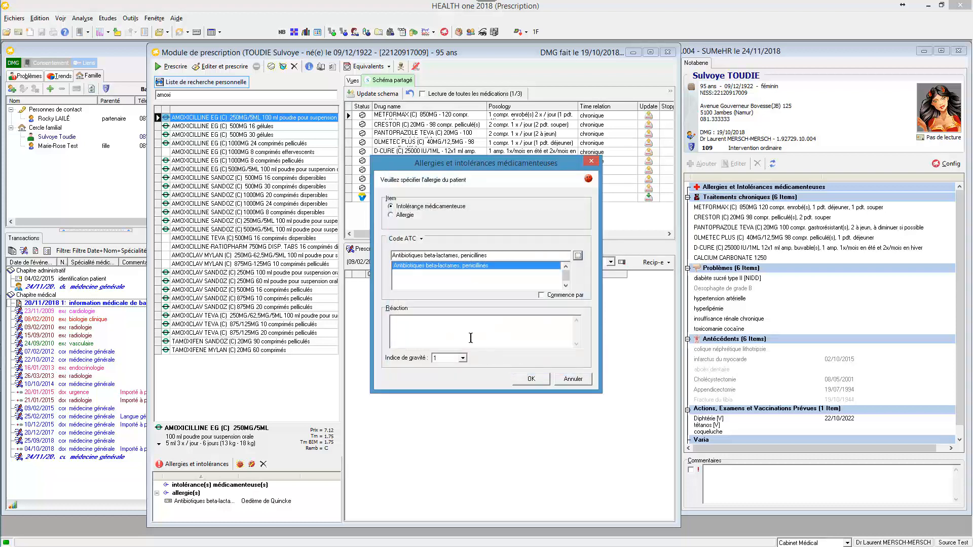
- Classify the beta-lactam and penicillin entry as Allergie and confirm it
{"action": "left_click", "coordinate": [460, 324]}
{"action": "left_click", "coordinate": [391, 216]}
{"action": "left_click", "coordinate": [534, 377]}
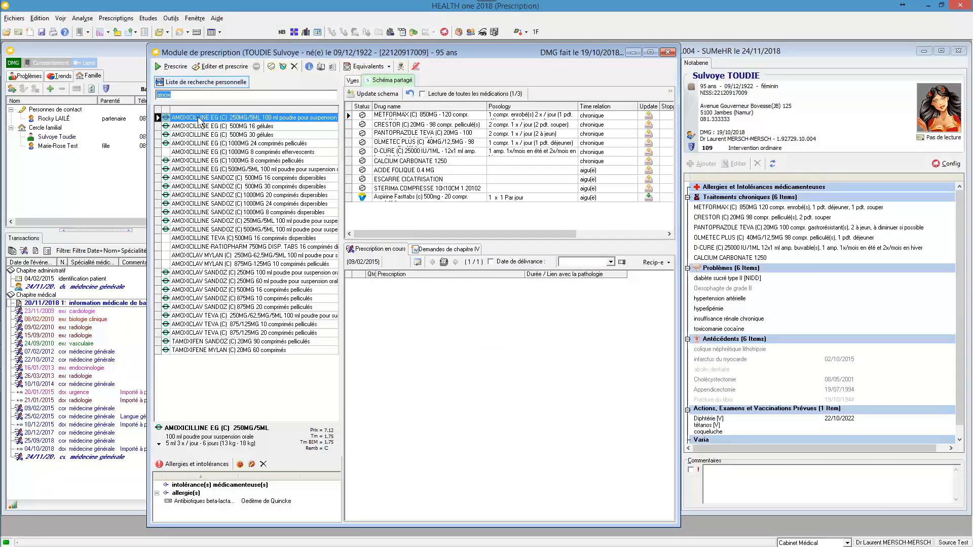
- Create an Allergie entry from AMOXICILLINE EG 500MG 30 gélules for Antibiotiques beta-lactames, penicillines, with the reaction Oedème de Quincke
{"action": "left_click", "coordinate": [200, 135]}
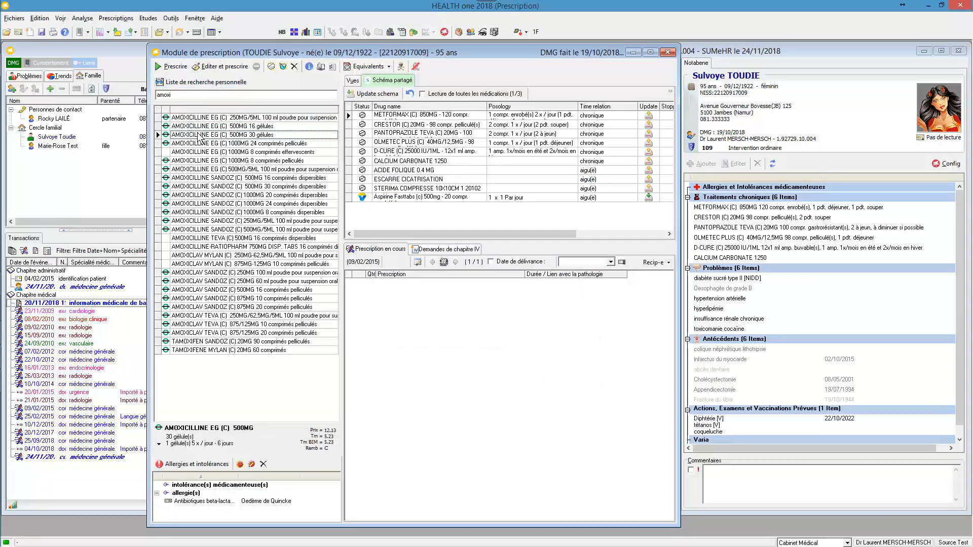
{"action": "right_click", "coordinate": [199, 136]}
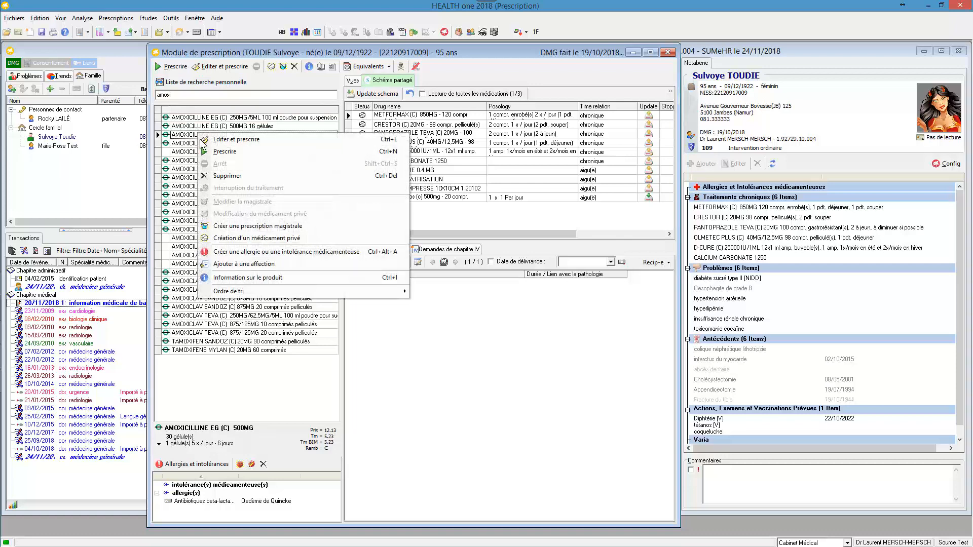
{"action": "left_click", "coordinate": [244, 253]}
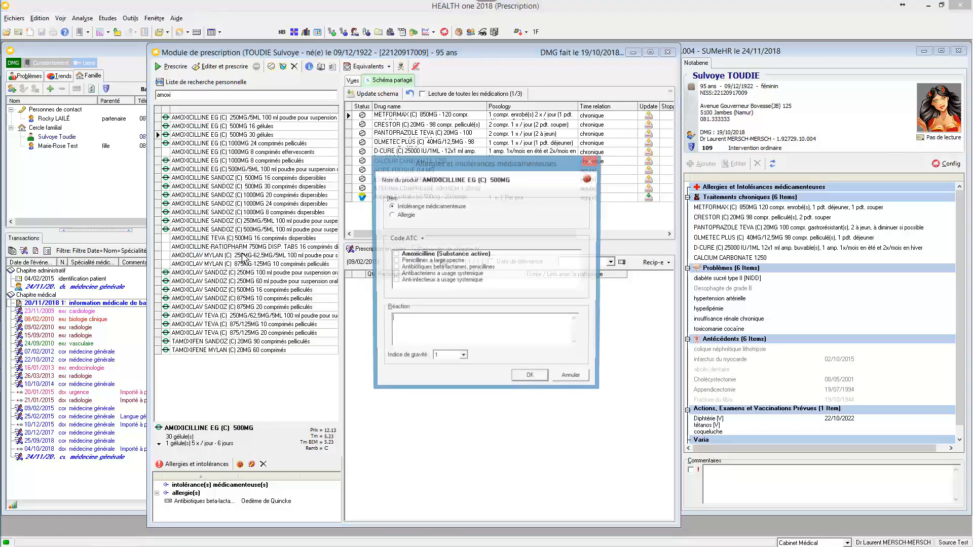
{"action": "left_click", "coordinate": [401, 215]}
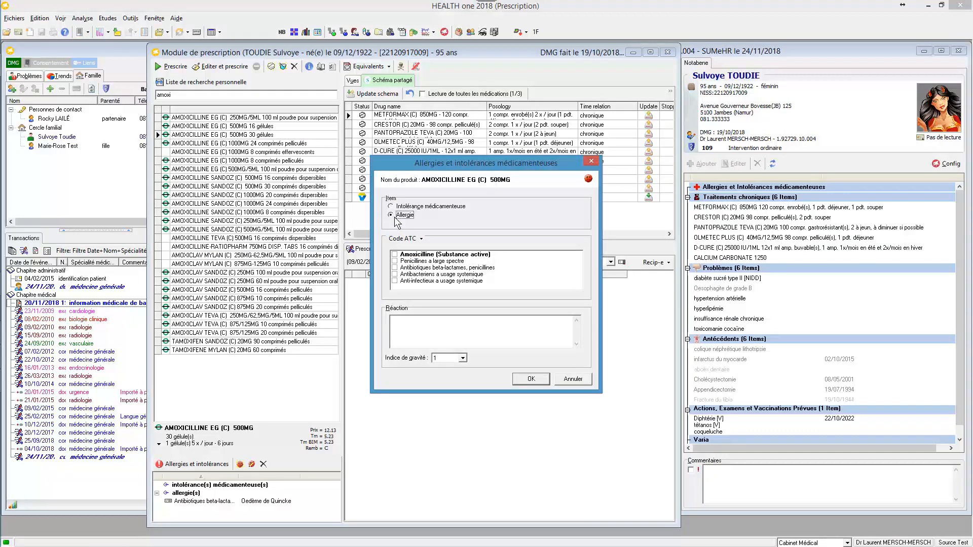
{"action": "left_click", "coordinate": [395, 268]}
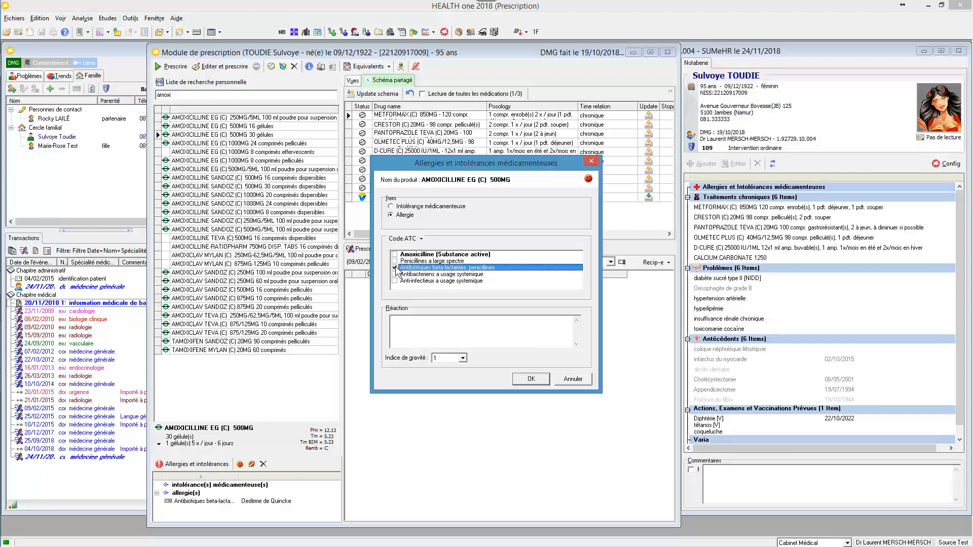
{"action": "left_click", "coordinate": [439, 327]}
{"action": "type", "text": "Oedème de Quincke"}
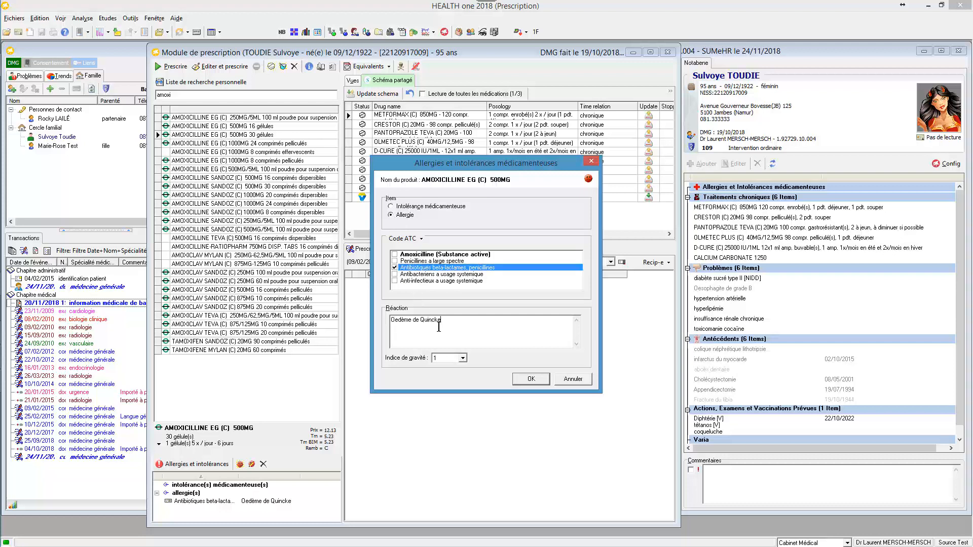
{"action": "left_click", "coordinate": [531, 379]}
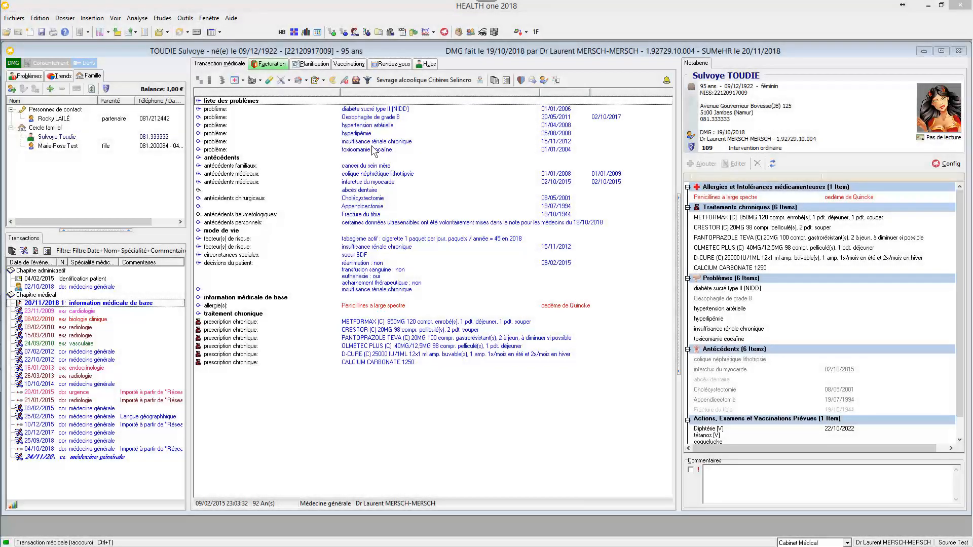
- Protect the toxicomanie cocaïne problem against export, and export the patient's SUMEHR
{"action": "double_click", "coordinate": [374, 150]}
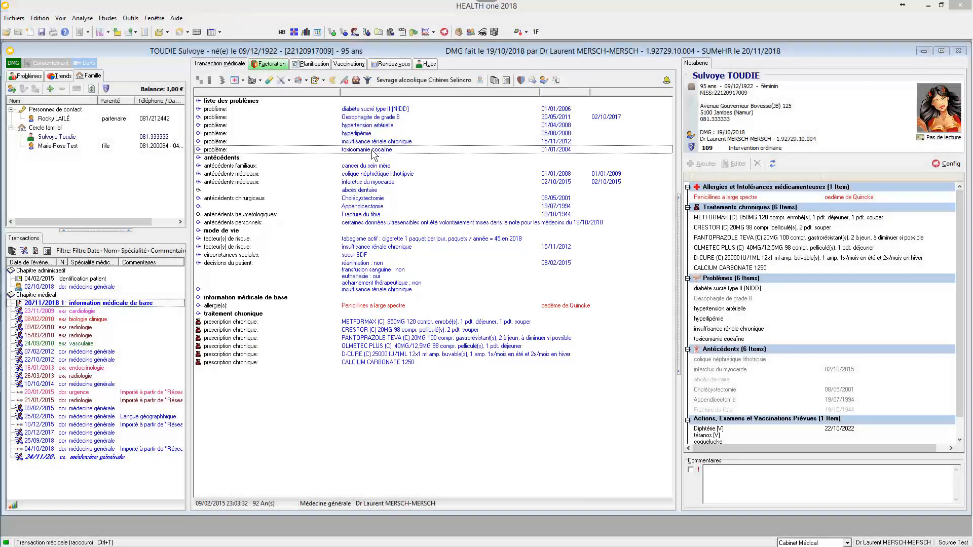
{"action": "key", "text": "Escape"}
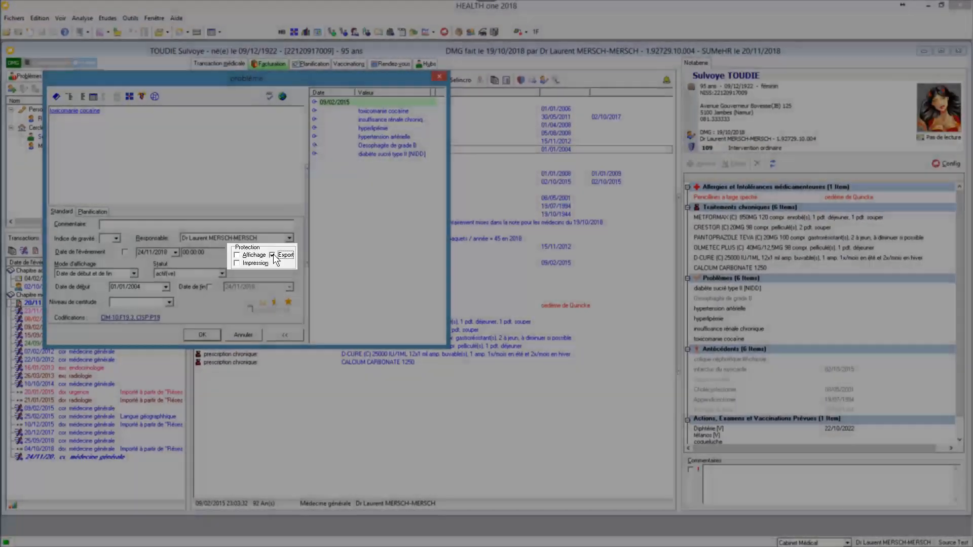
{"action": "left_click", "coordinate": [377, 299]}
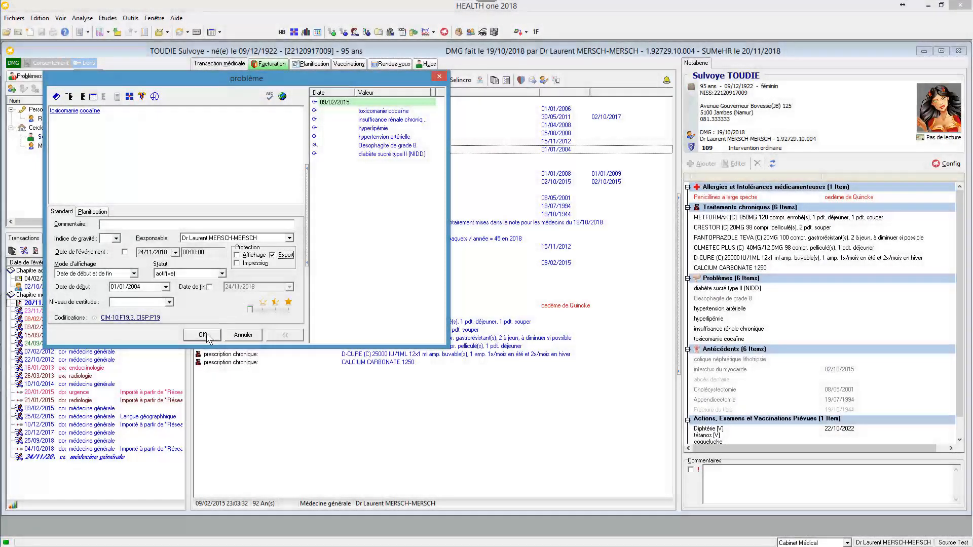
{"action": "left_click", "coordinate": [213, 336]}
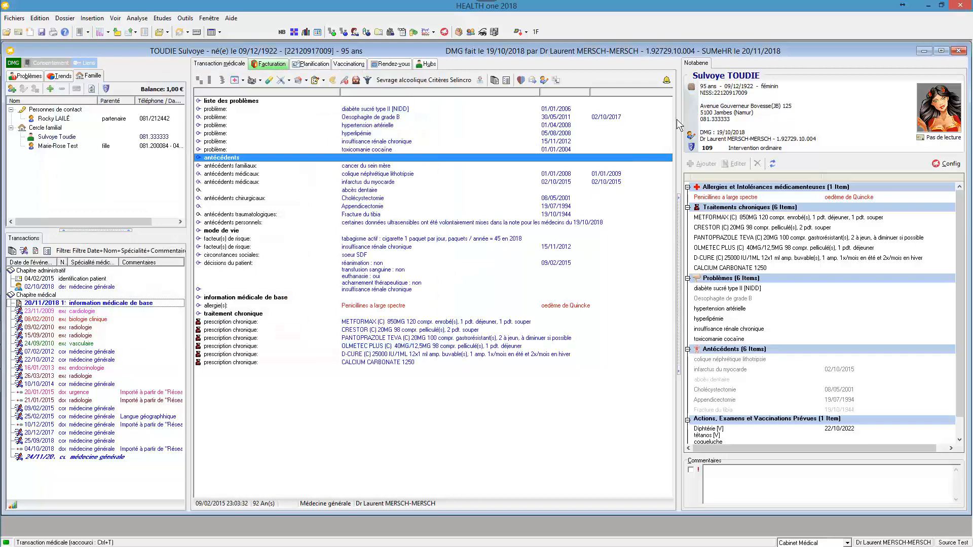
{"action": "left_click", "coordinate": [691, 87]}
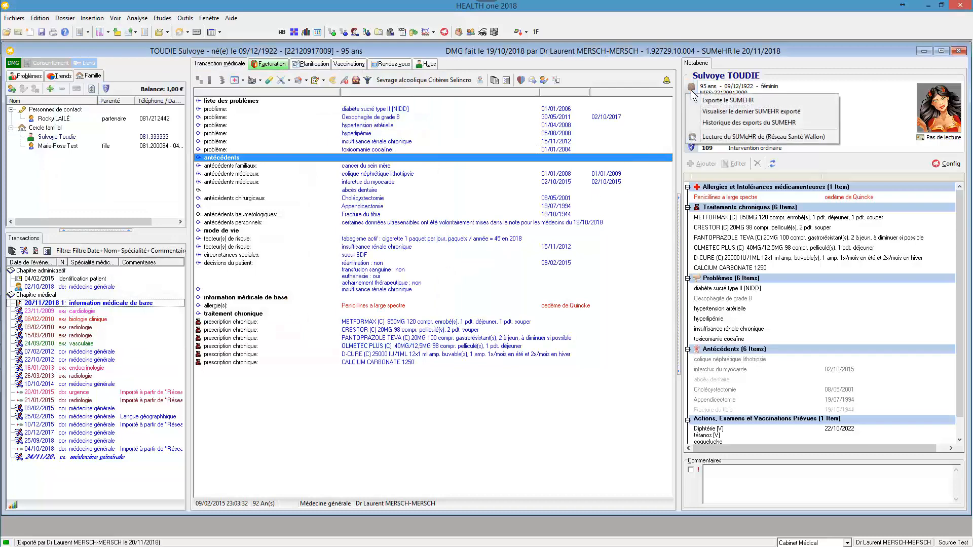
{"action": "left_click", "coordinate": [701, 99]}
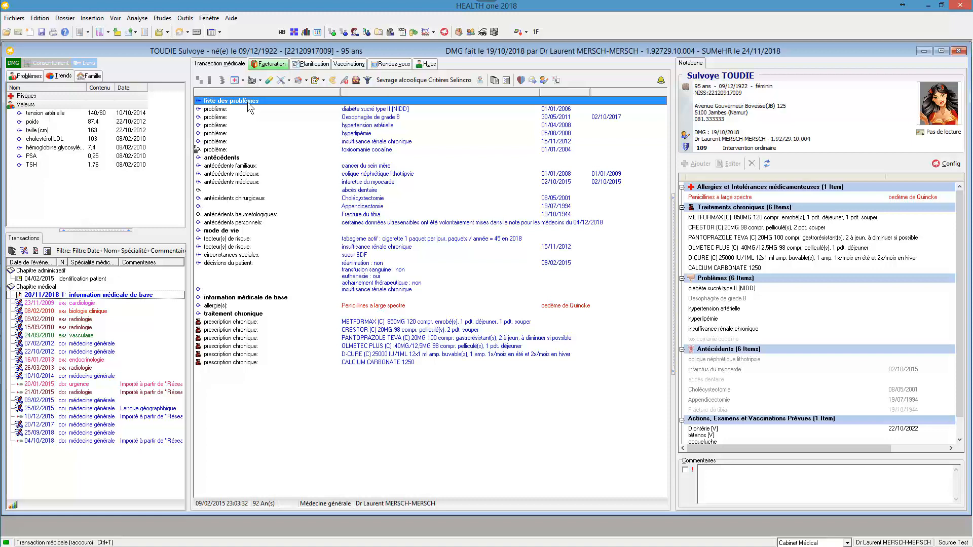
- Generate a report from the template SUMeHR données confidentielles médecins.cvs with the confidential data "Ma patiente est toxicomane à la cocaïne"
{"action": "left_click", "coordinate": [80, 32]}
{"action": "type", "text": "sum"}
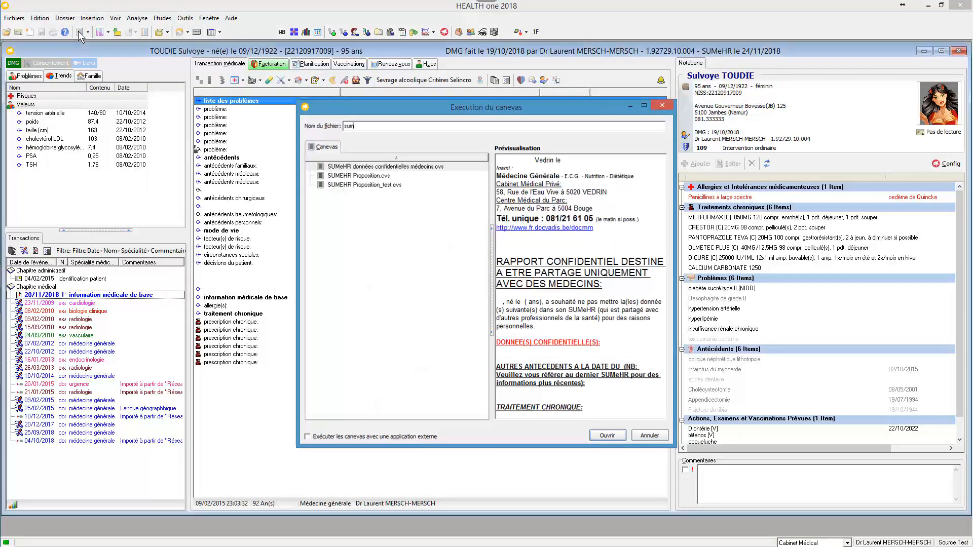
{"action": "key", "text": "Return"}
{"action": "type", "text": "Ma patiente est toxicomane à la cocaïne"}
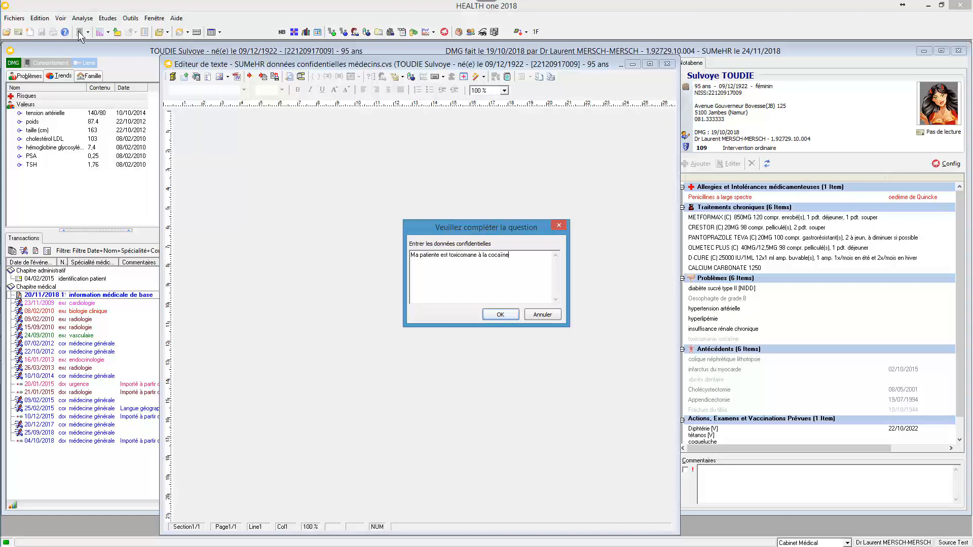
{"action": "key", "text": "Return"}
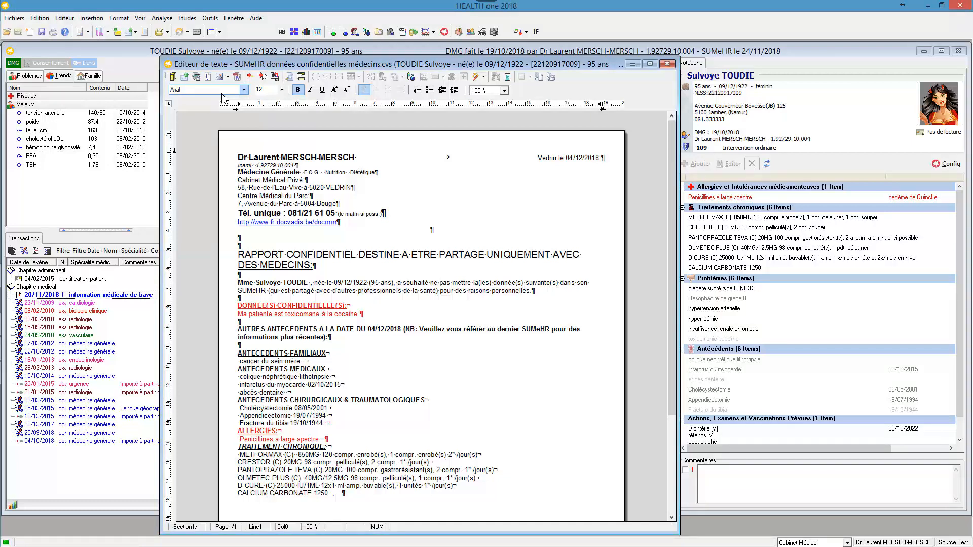
- Send the confidential report to the Hub as a Note (Divers) accessible to doctors
{"action": "left_click", "coordinate": [186, 78]}
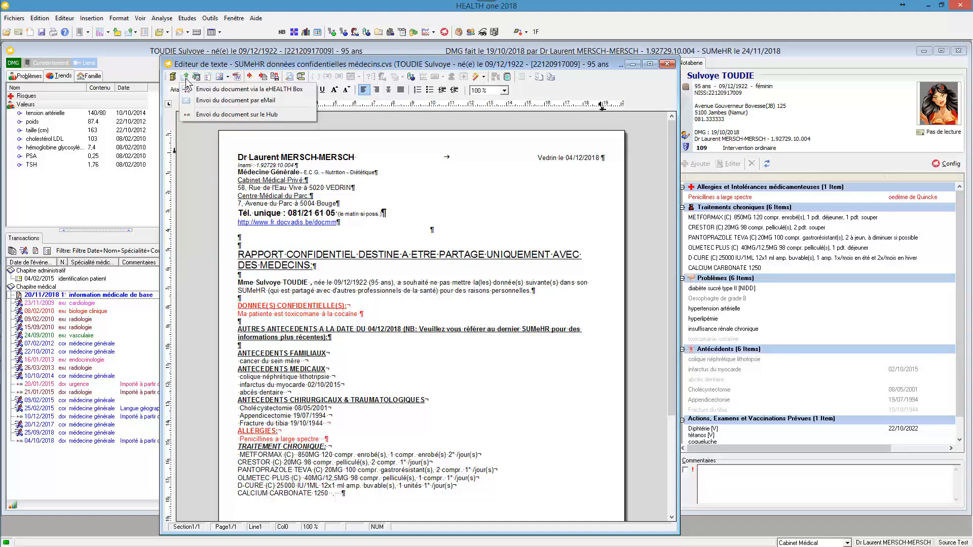
{"action": "left_click", "coordinate": [190, 114]}
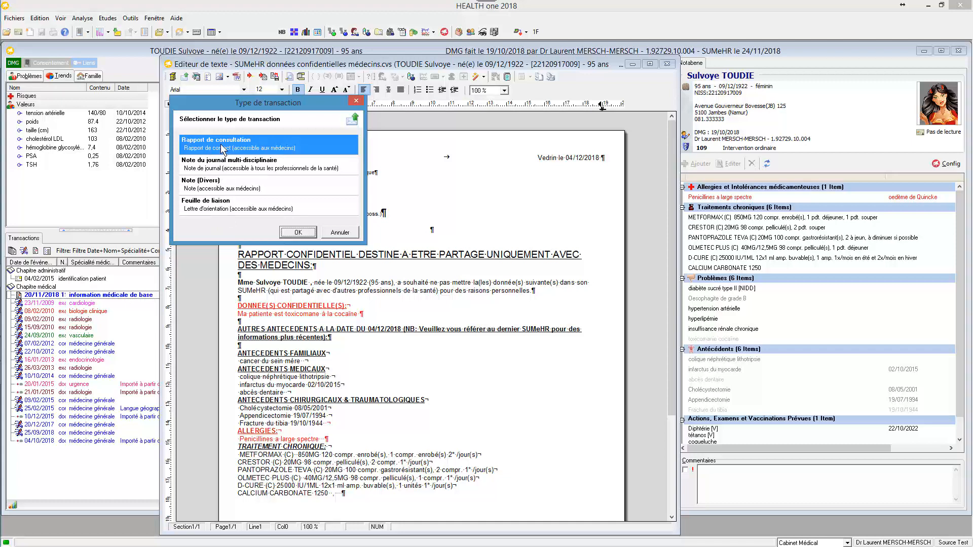
{"action": "left_click", "coordinate": [199, 192]}
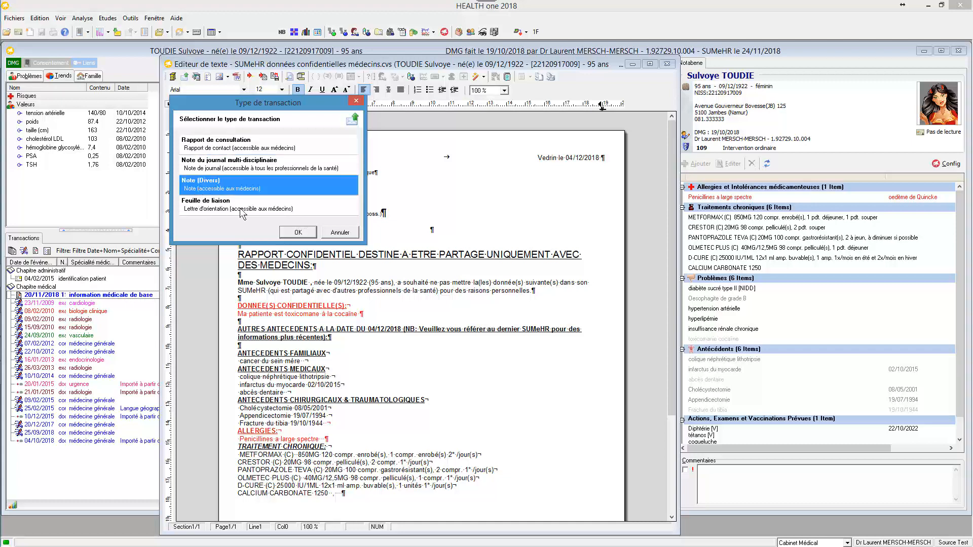
{"action": "left_click", "coordinate": [297, 233]}
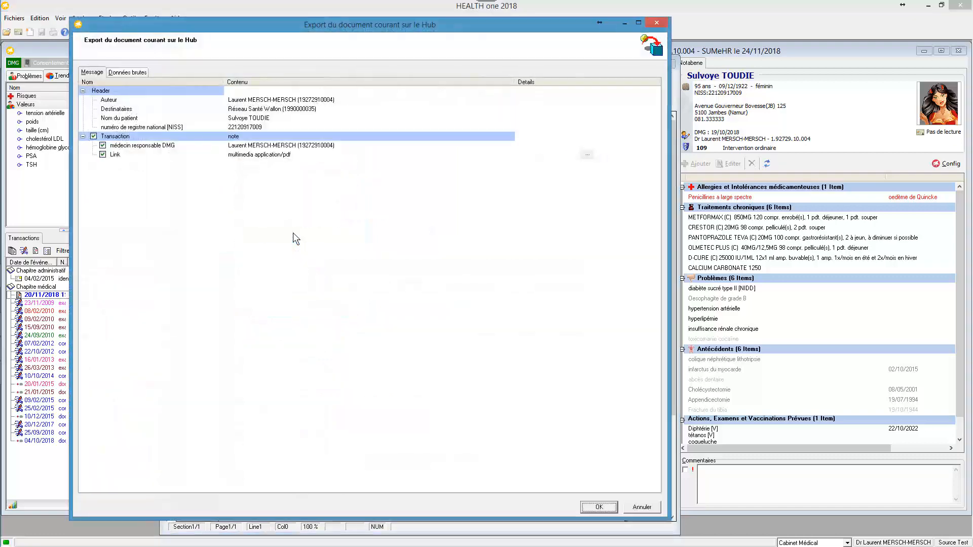
{"action": "left_click", "coordinate": [596, 506]}
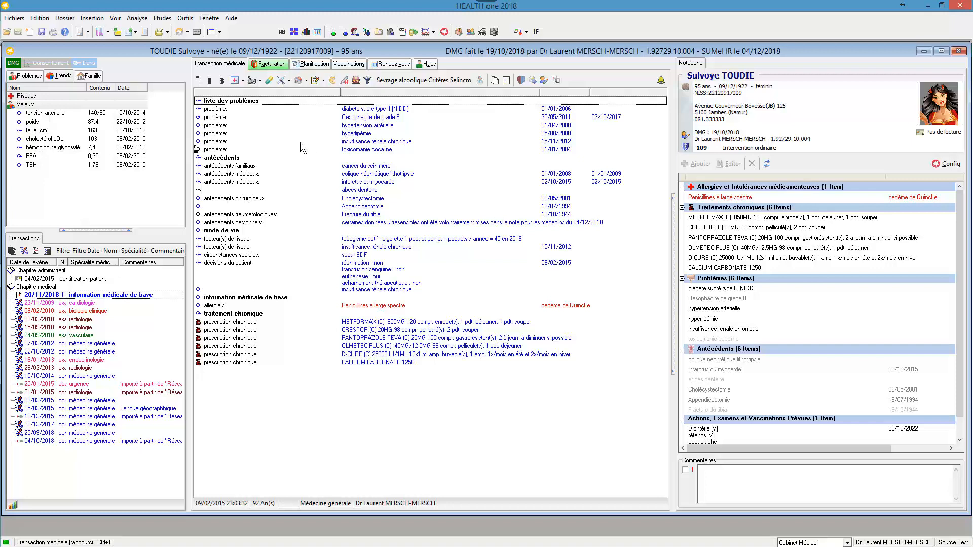
- Check the antécédents personnels remark about ultrasensitive data, and view the Note of 04/12/2018 stored on the Hub
{"action": "double_click", "coordinate": [243, 223]}
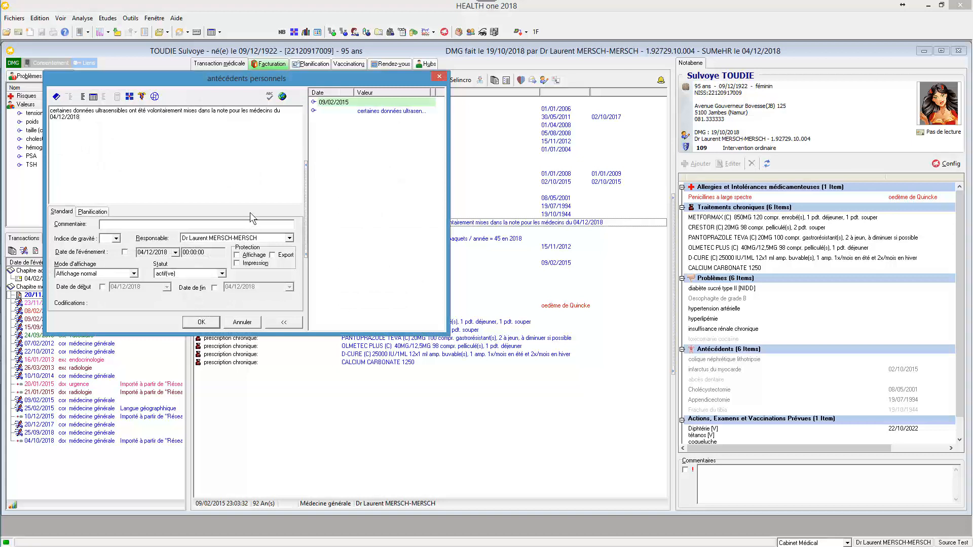
{"action": "left_click", "coordinate": [198, 325]}
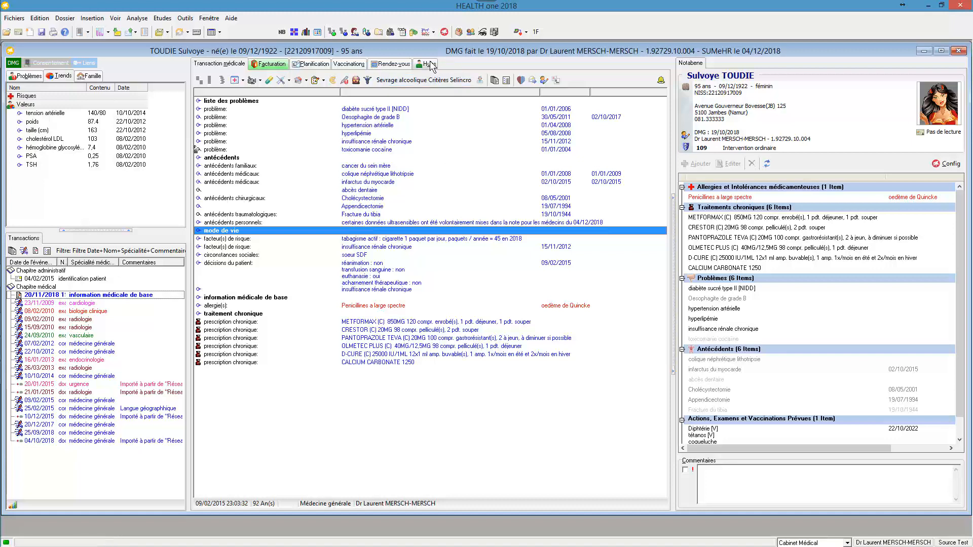
{"action": "left_click", "coordinate": [428, 65]}
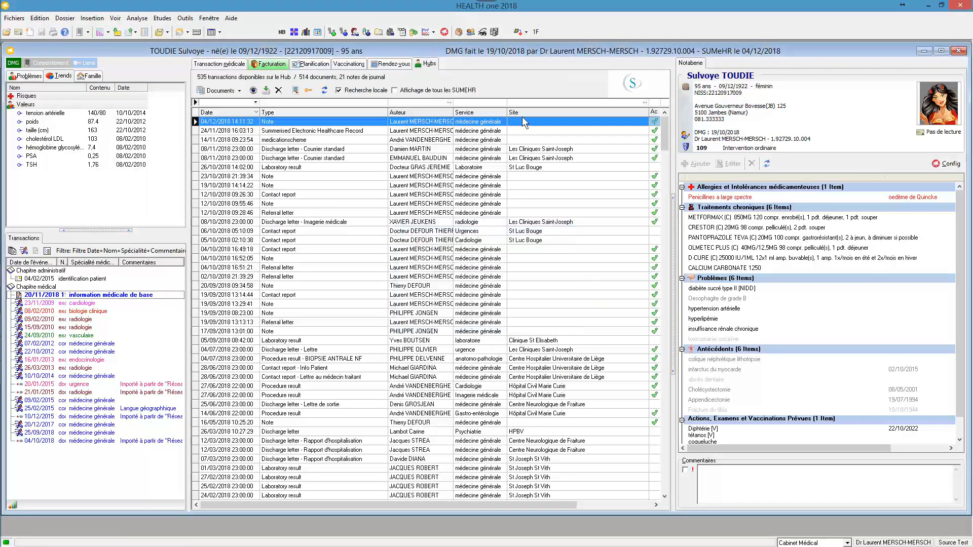
{"action": "double_click", "coordinate": [347, 121]}
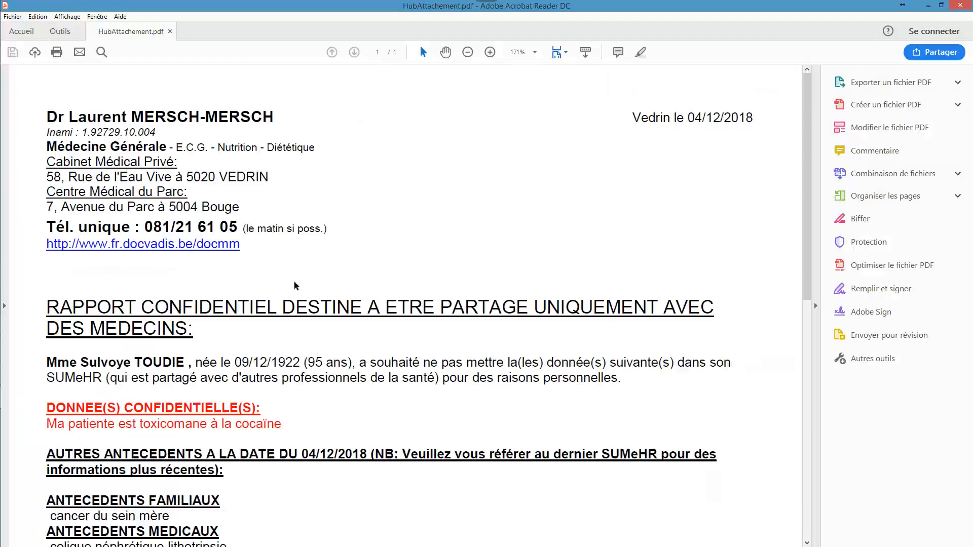
{"action": "scroll", "coordinate": [296, 285], "scroll_direction": "down", "scroll_amount": 2}
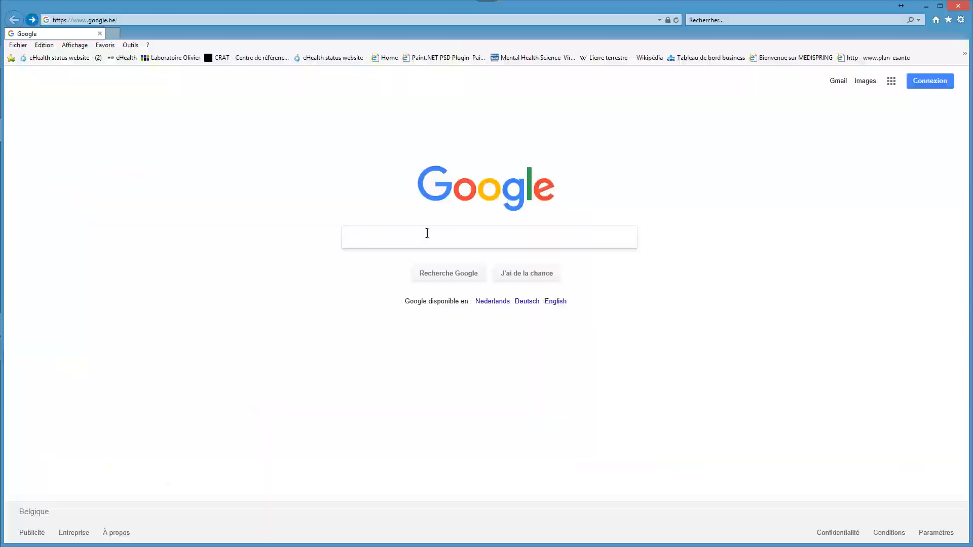
- Search Google in the web browser for "e-santé wallonie" and open the e-santewallonie site
{"action": "type", "text": "e-santé w"}
{"action": "key", "text": "Down"}
{"action": "key", "text": "Return"}
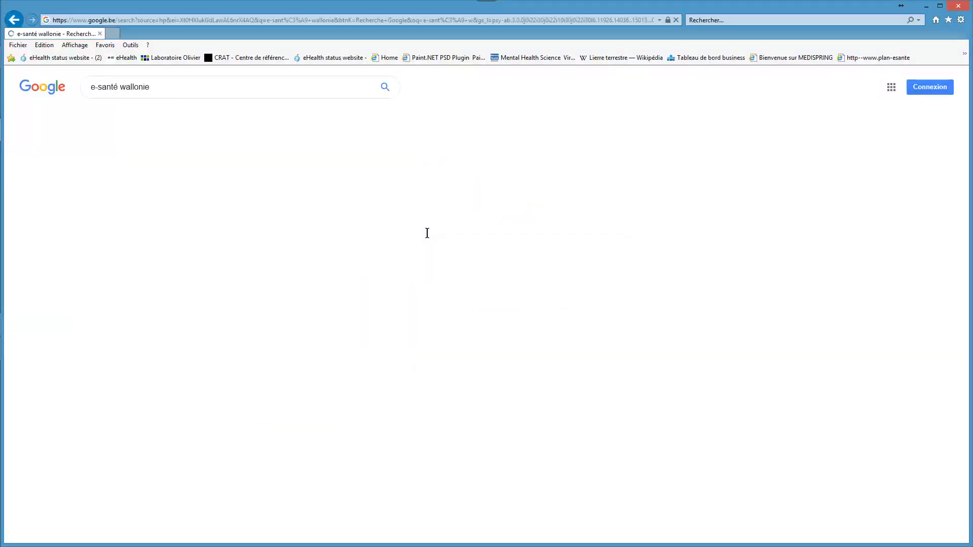
{"action": "left_click", "coordinate": [114, 160]}
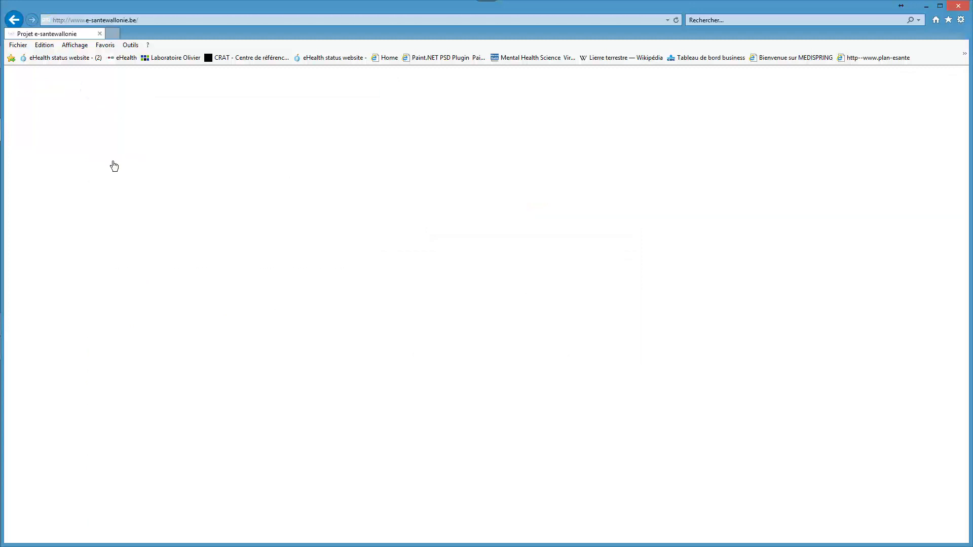
- Open the page Sumehr video 1 among the site's Sumehr tutorials
{"action": "mouse_move", "coordinate": [546, 142]}
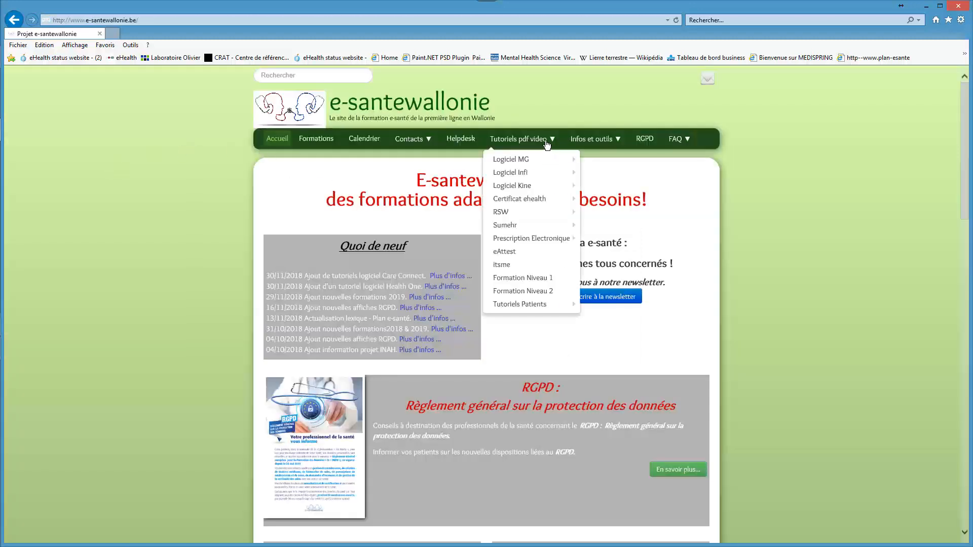
{"action": "mouse_move", "coordinate": [535, 238]}
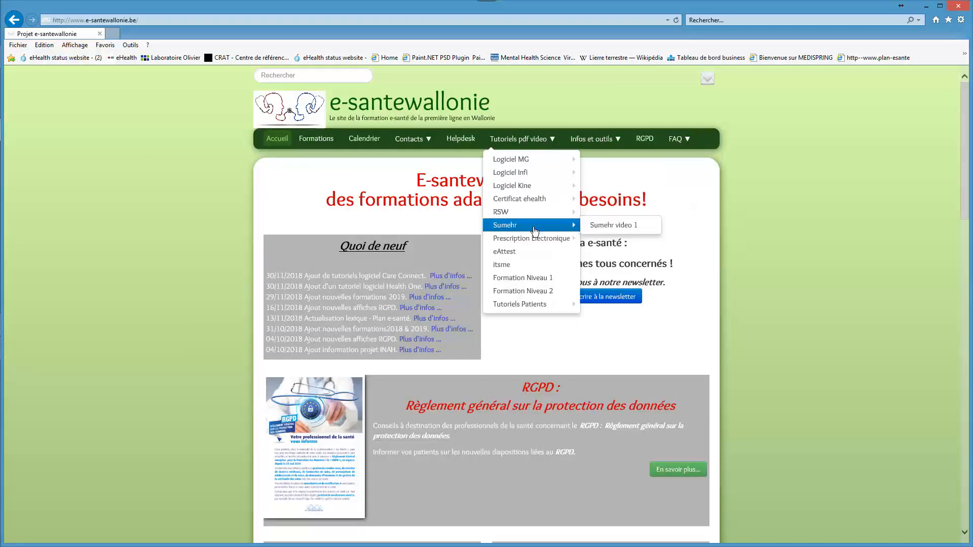
{"action": "left_click", "coordinate": [619, 225]}
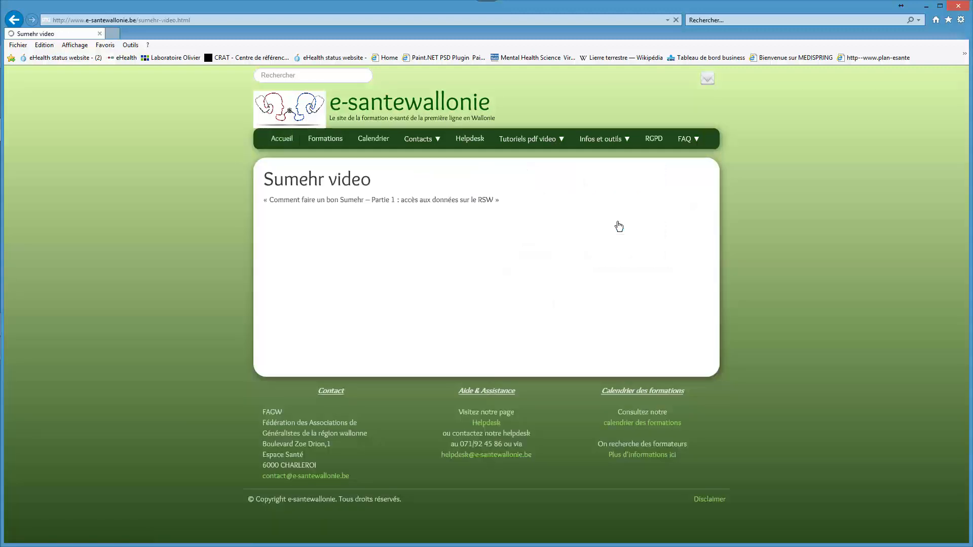